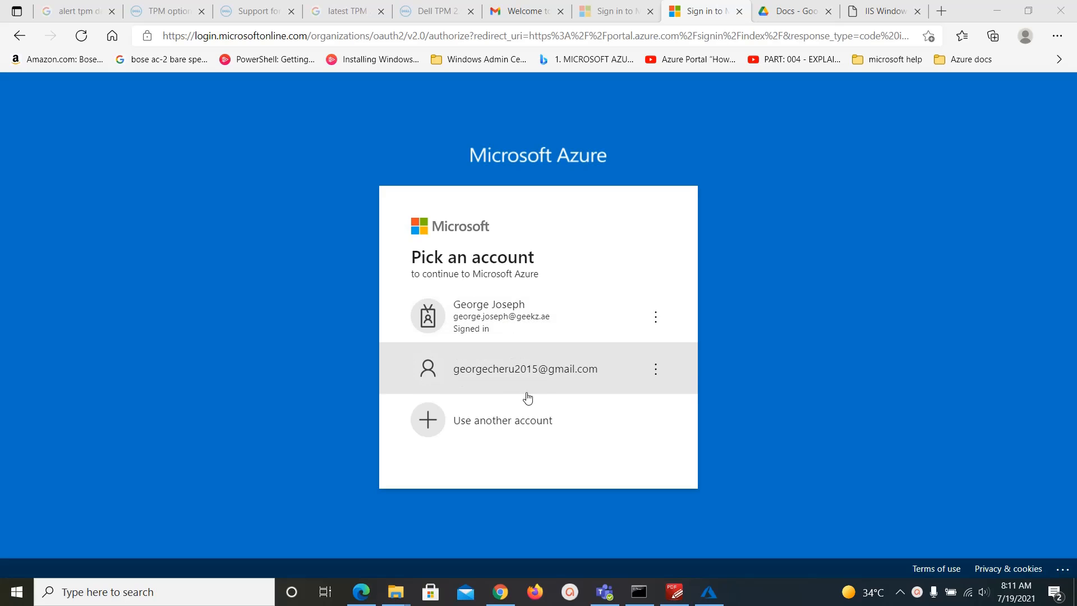
Sign in to the Azure Portal with the personal Microsoft account and its password.
click(548, 378)
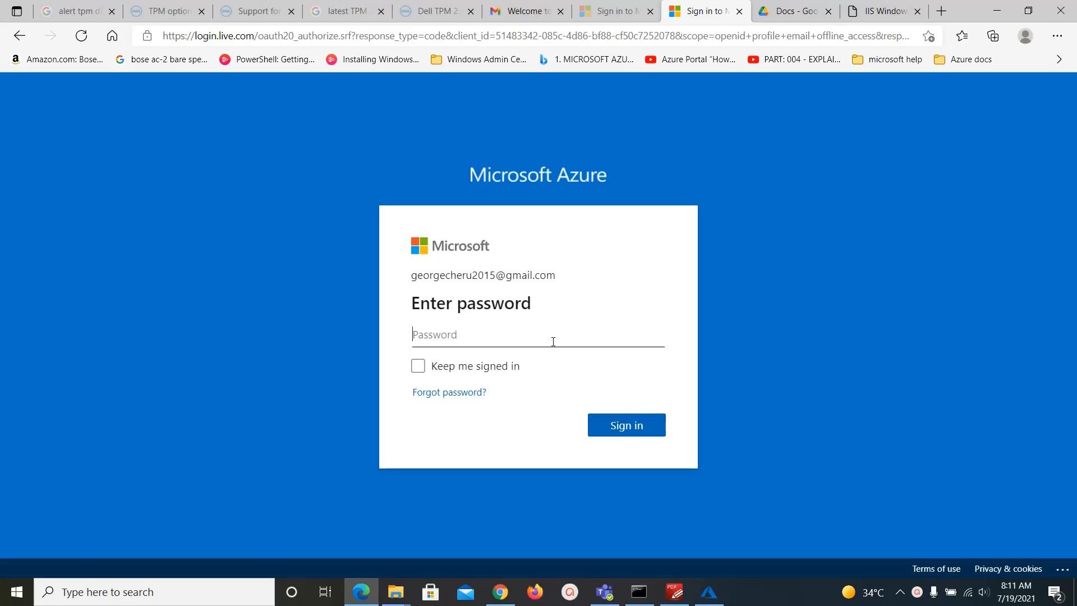
text(••)
key(Return)
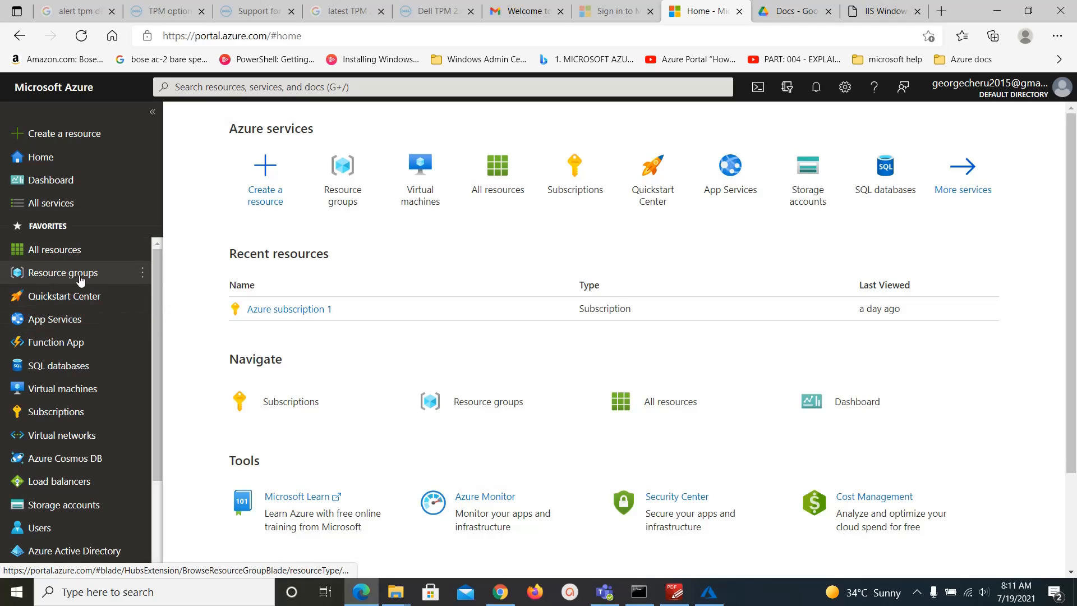
Open the Resource groups list, which shows only NetworkWatcherRG.
click(49, 279)
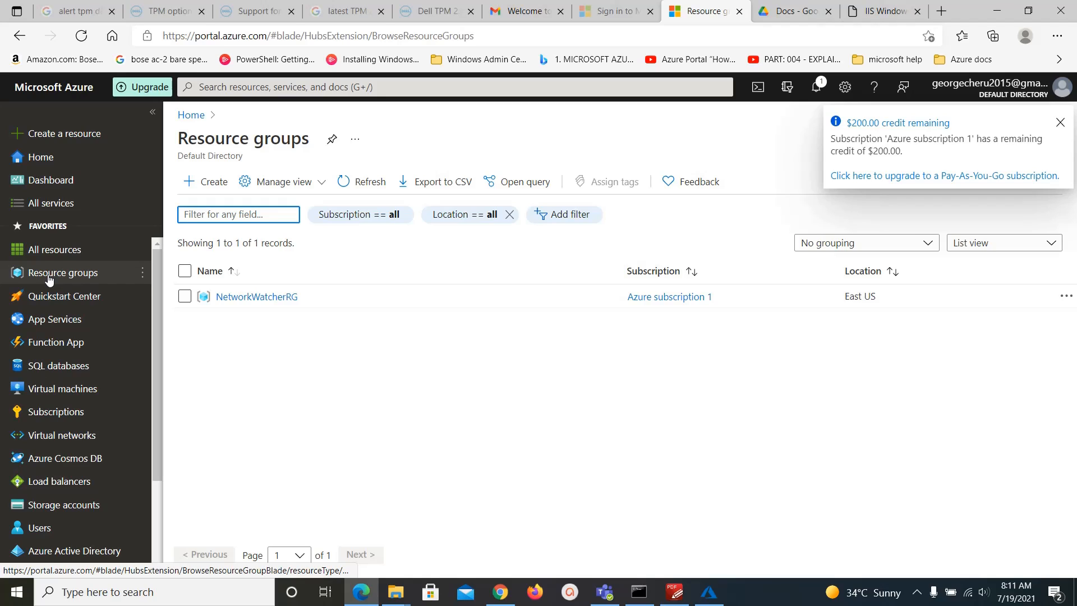
Start resource group Pepsi in Azure subscription 1, region (US) East US.
click(216, 186)
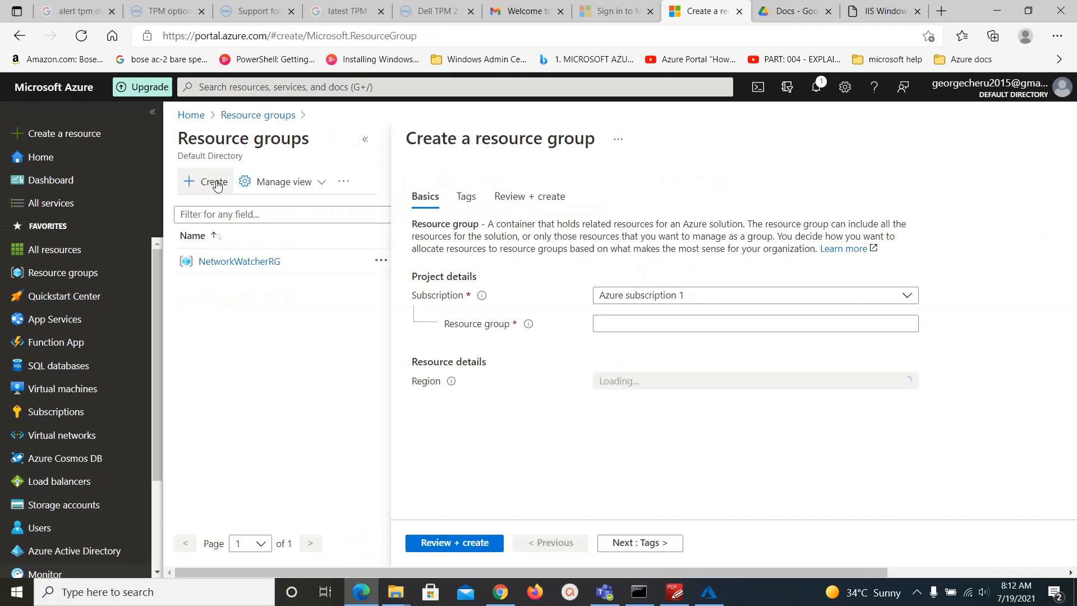
click(692, 302)
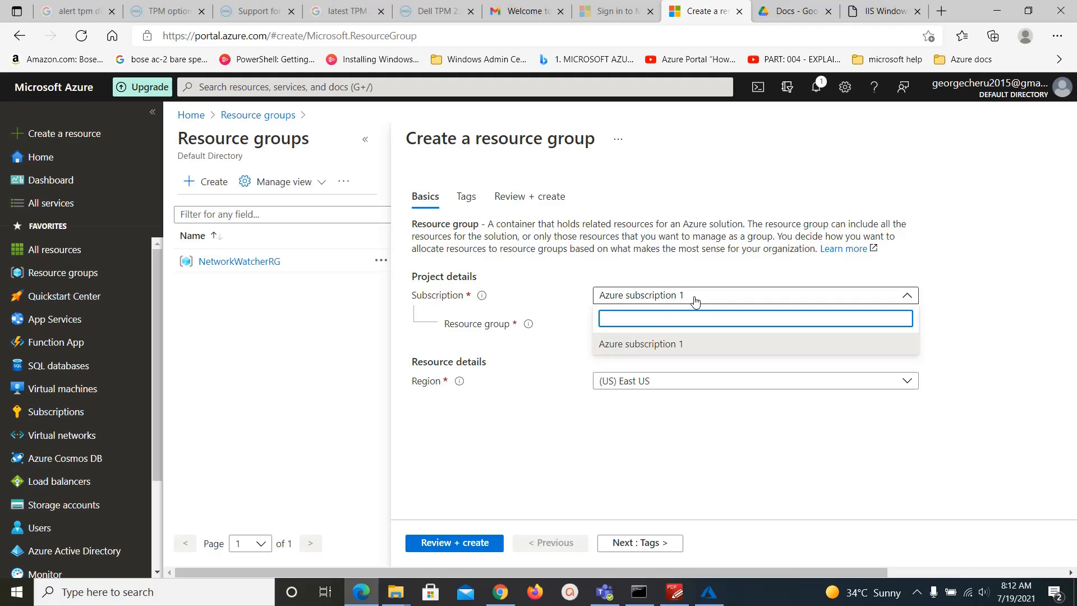
click(694, 302)
click(671, 325)
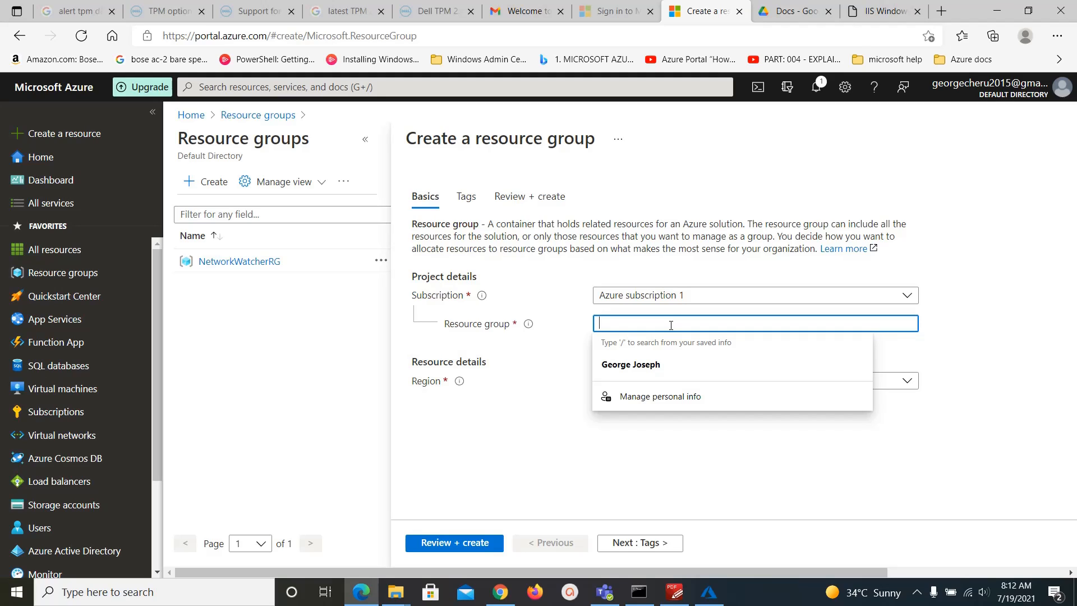
text(Pepsi)
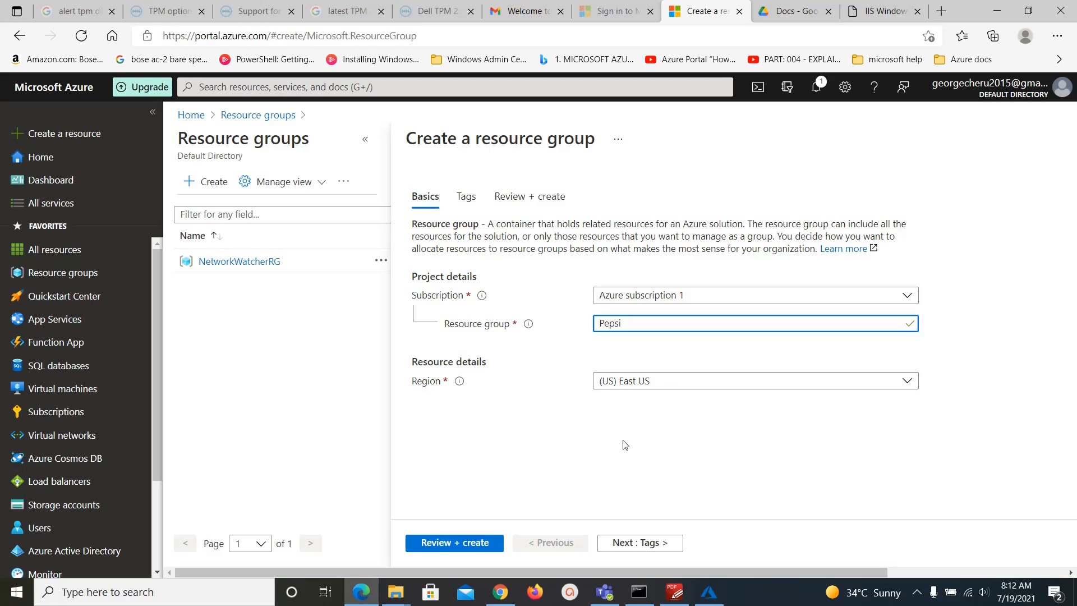
click(658, 545)
Add the tag Win with value Testing Purpose to the Pepsi group.
click(524, 292)
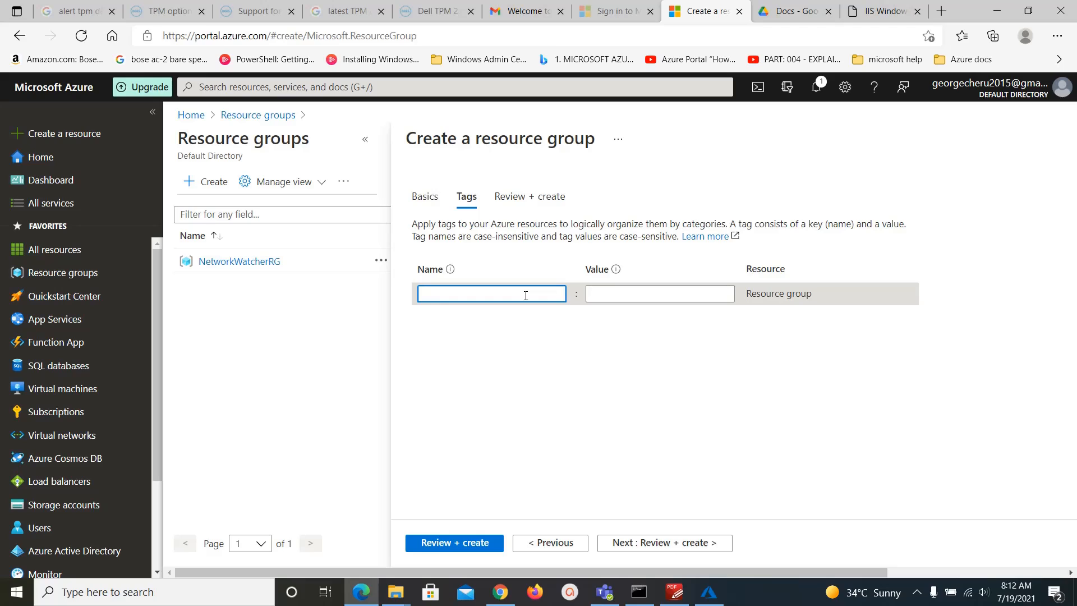
text(Windo)
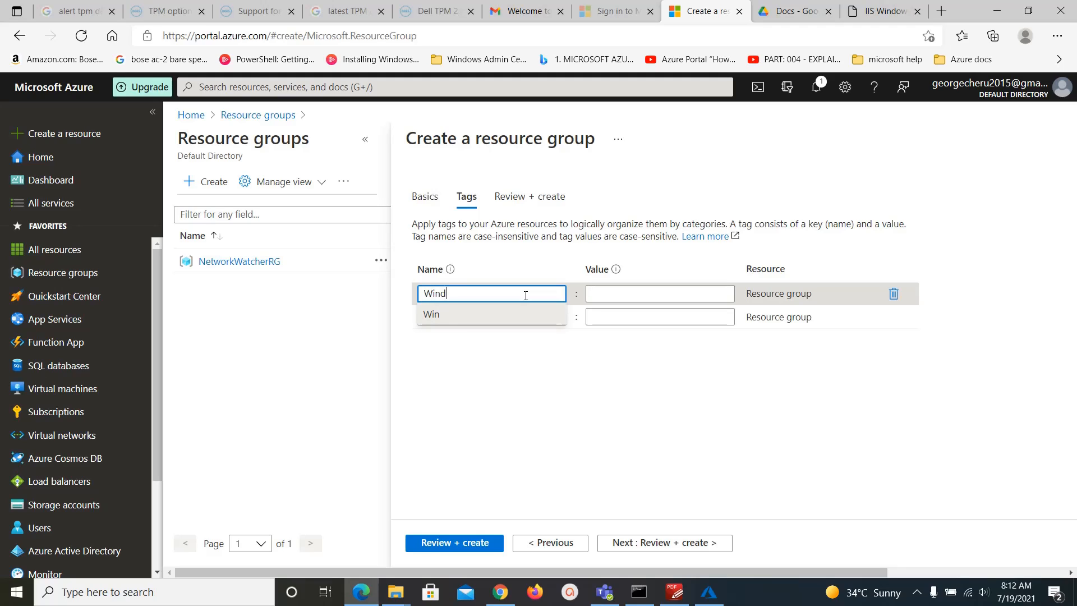
key(BackSpace)
key(BackSpace)
key(Tab)
text(Te)
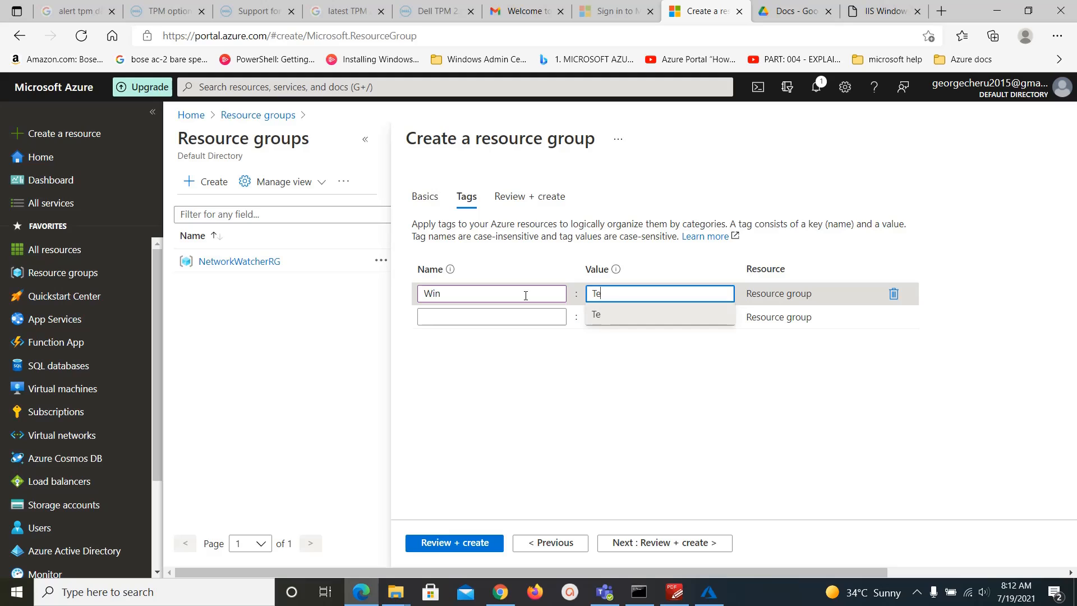
text(sting Purpose)
click(563, 372)
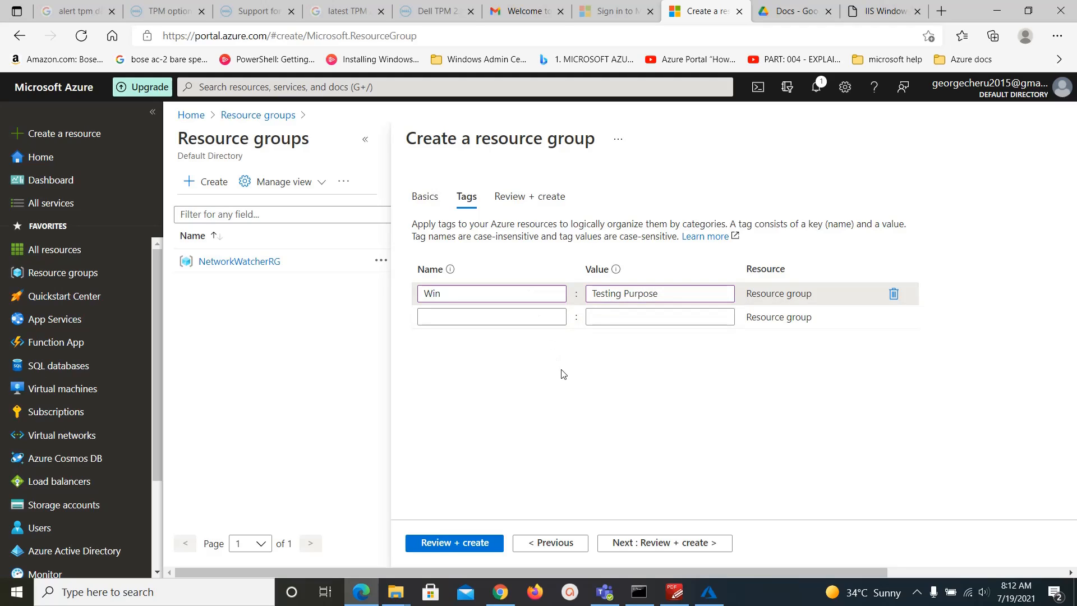
click(536, 316)
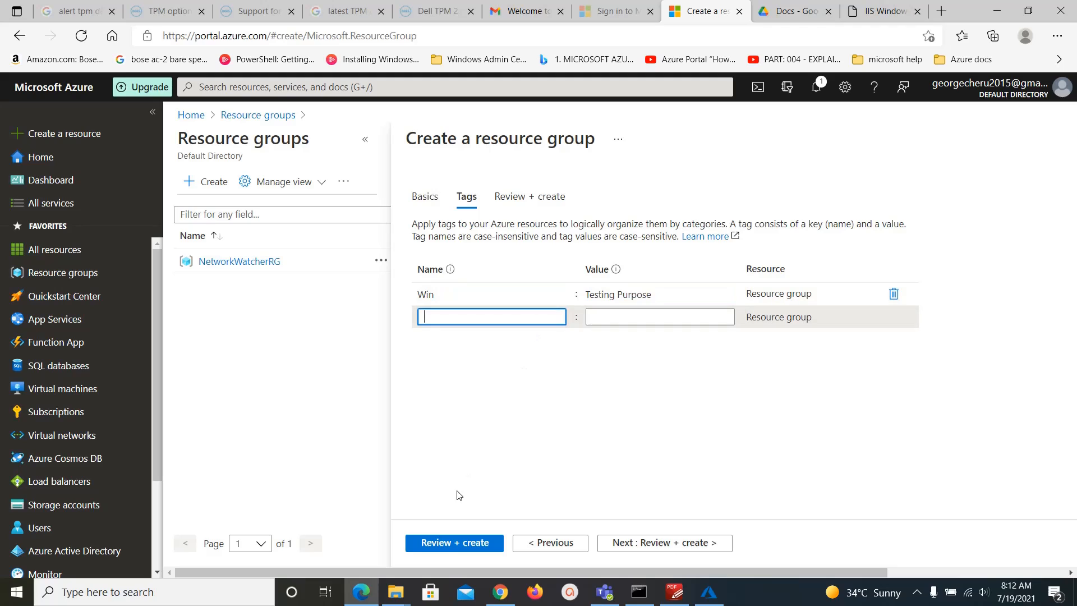
Validate and create the Pepsi resource group in East US.
click(426, 543)
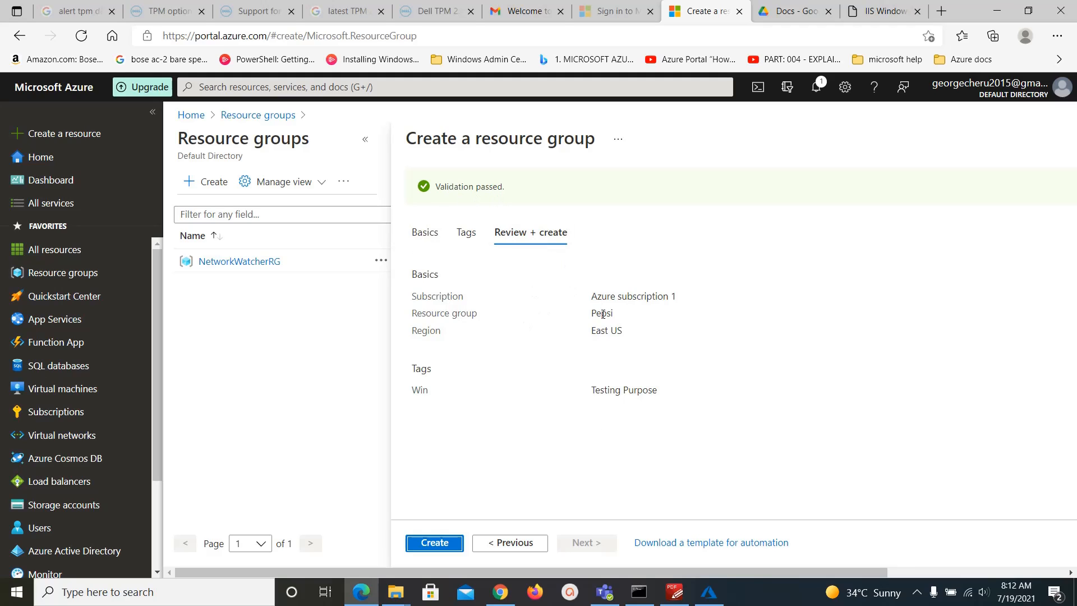
click(425, 545)
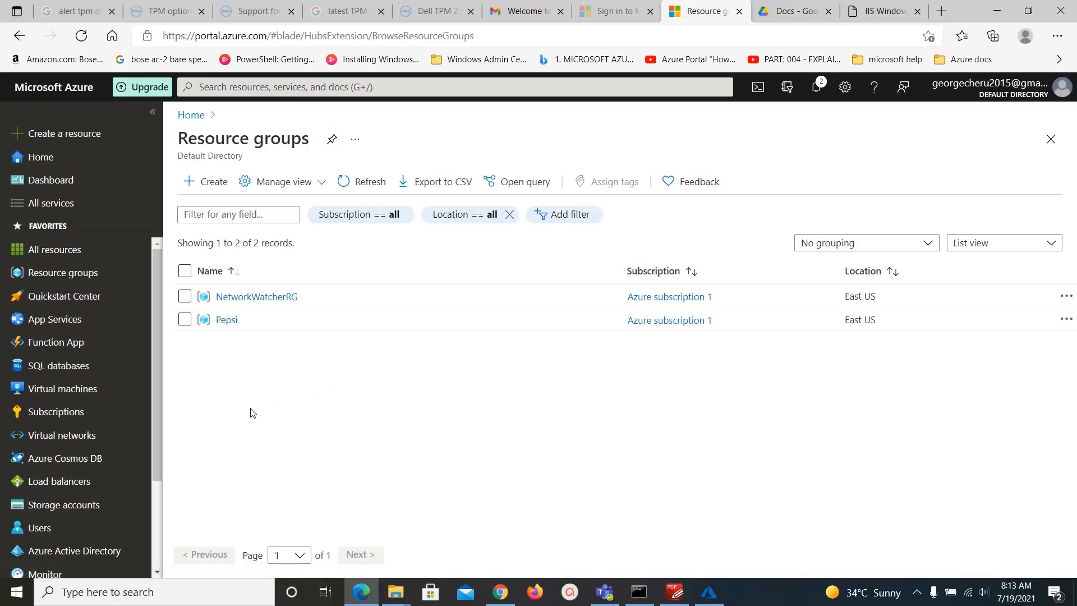
mouse_move(62, 393)
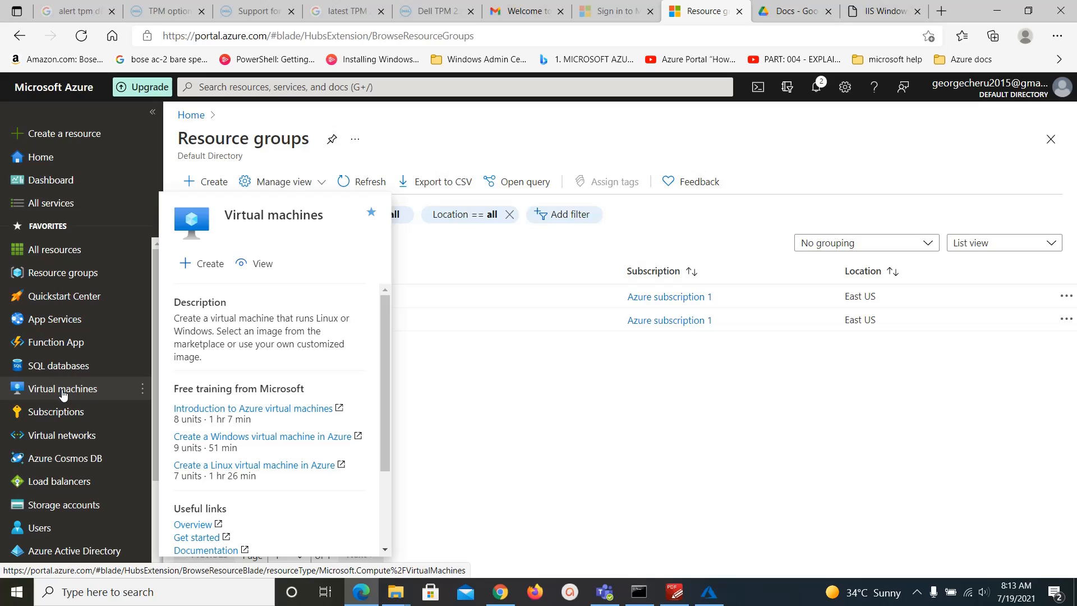
Start a new virtual machine from Virtual machines via Create > Virtual machine.
click(63, 393)
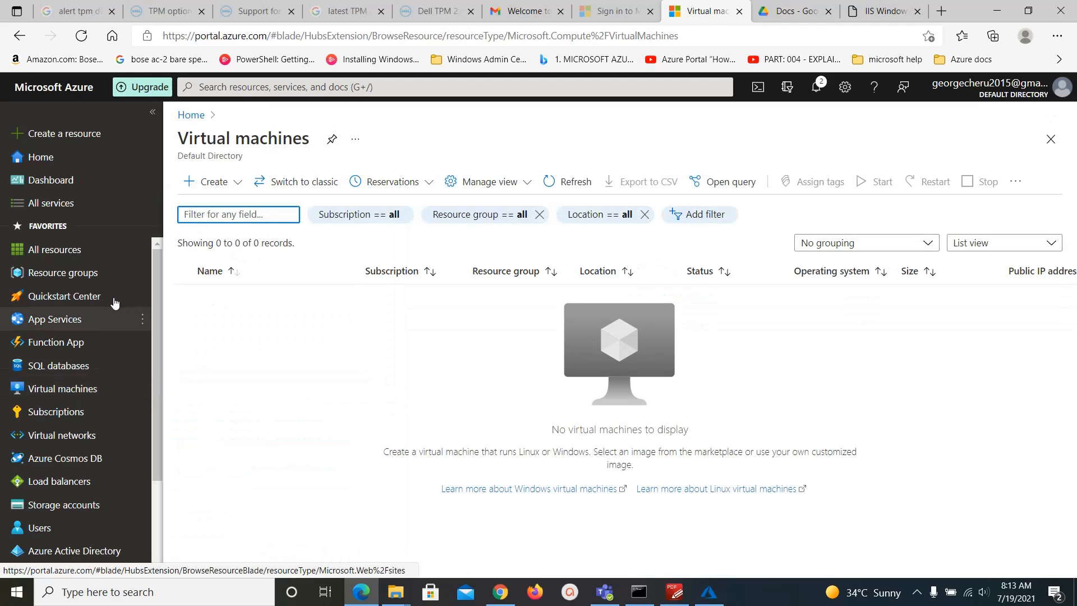
click(239, 183)
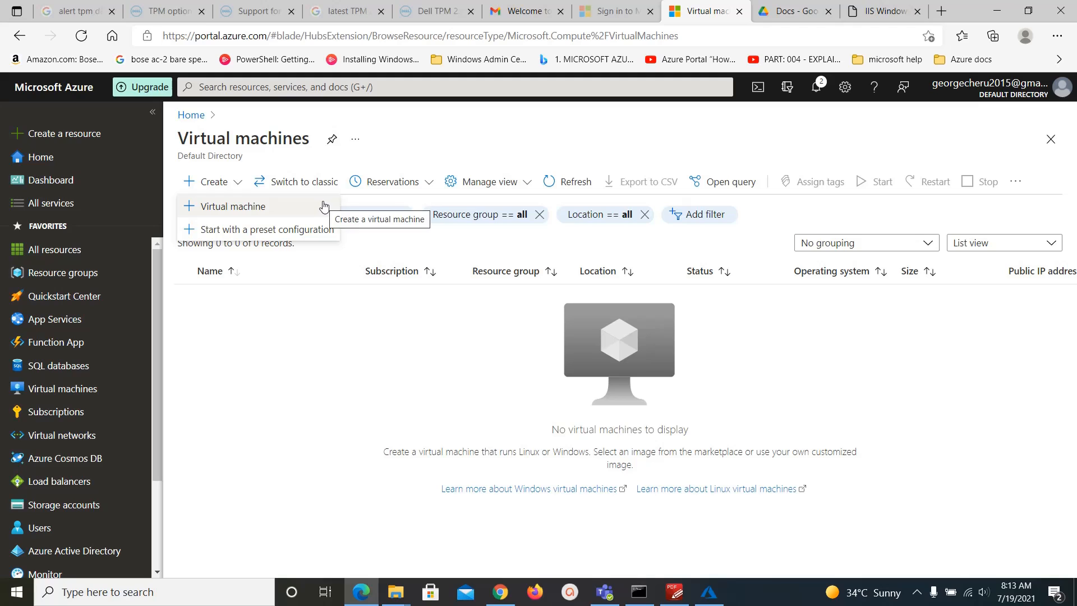
click(244, 208)
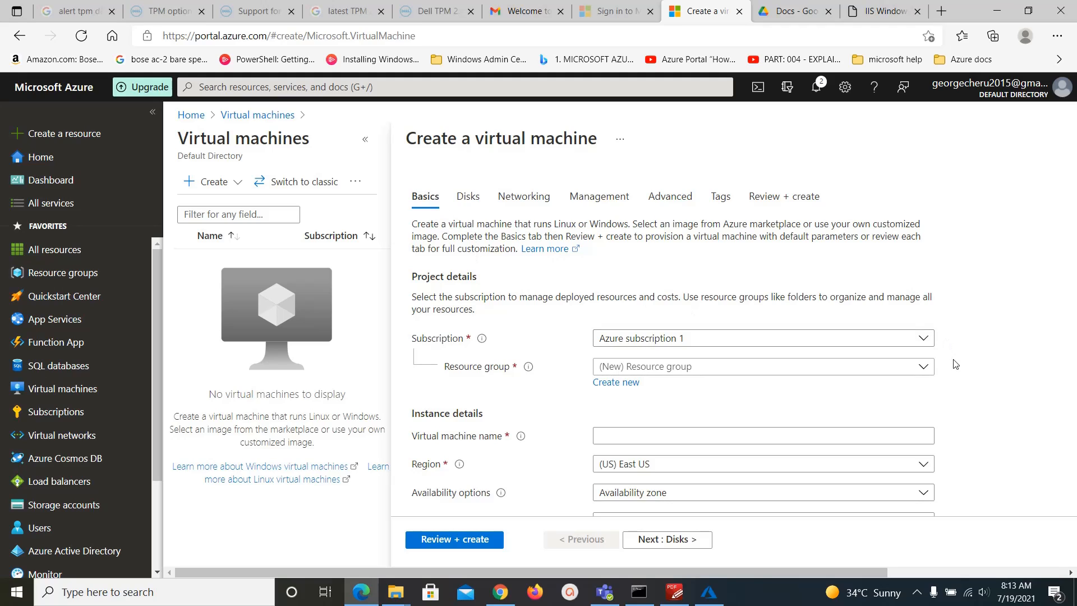
Assign the VM to resource group Pepsi and name it Windows.
click(861, 340)
click(1017, 353)
click(847, 371)
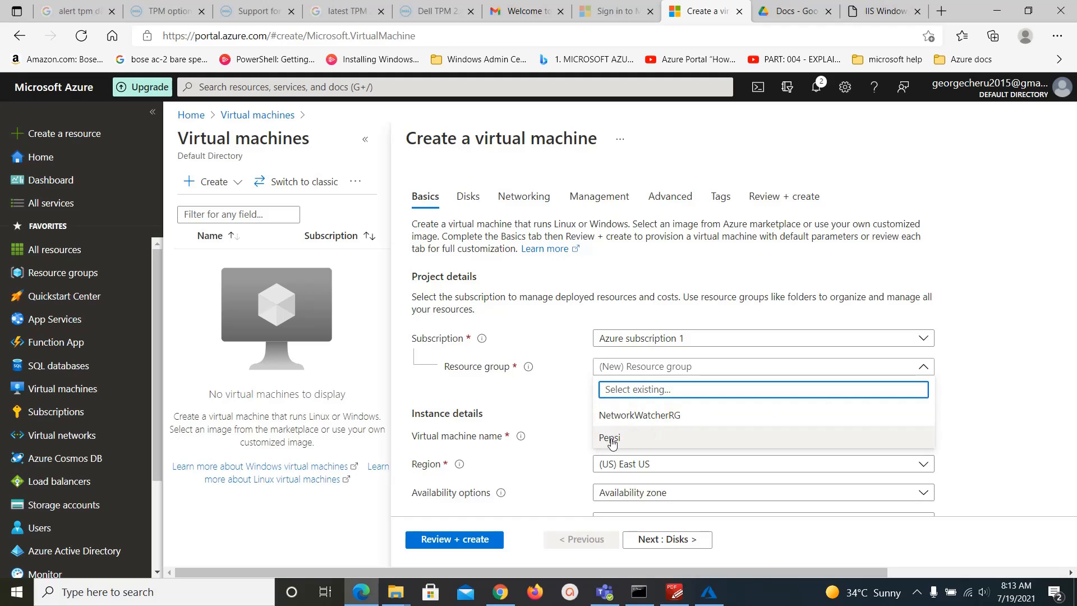
click(674, 440)
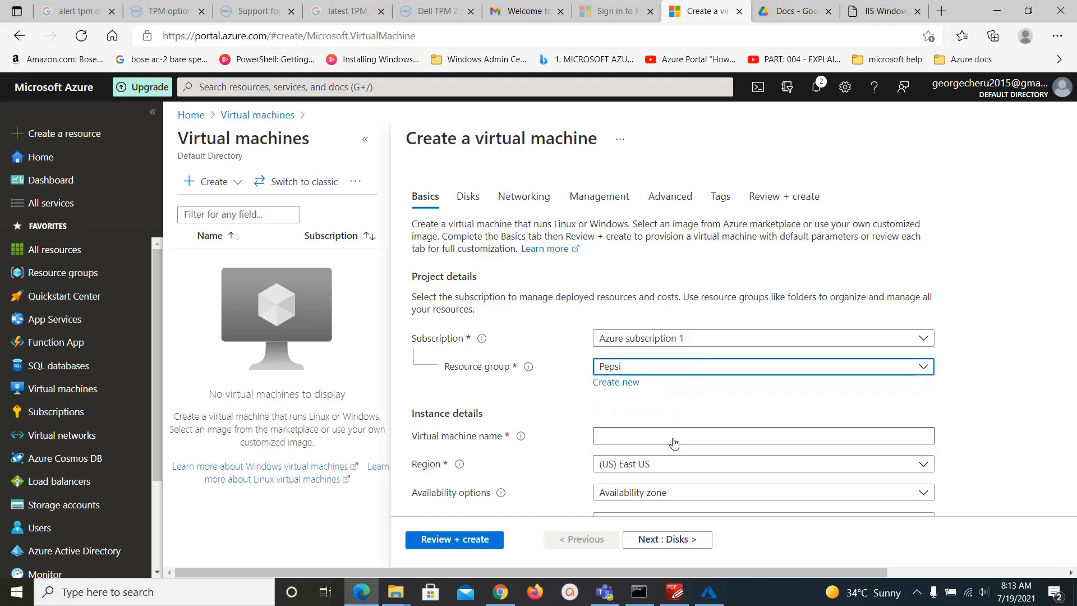
click(649, 444)
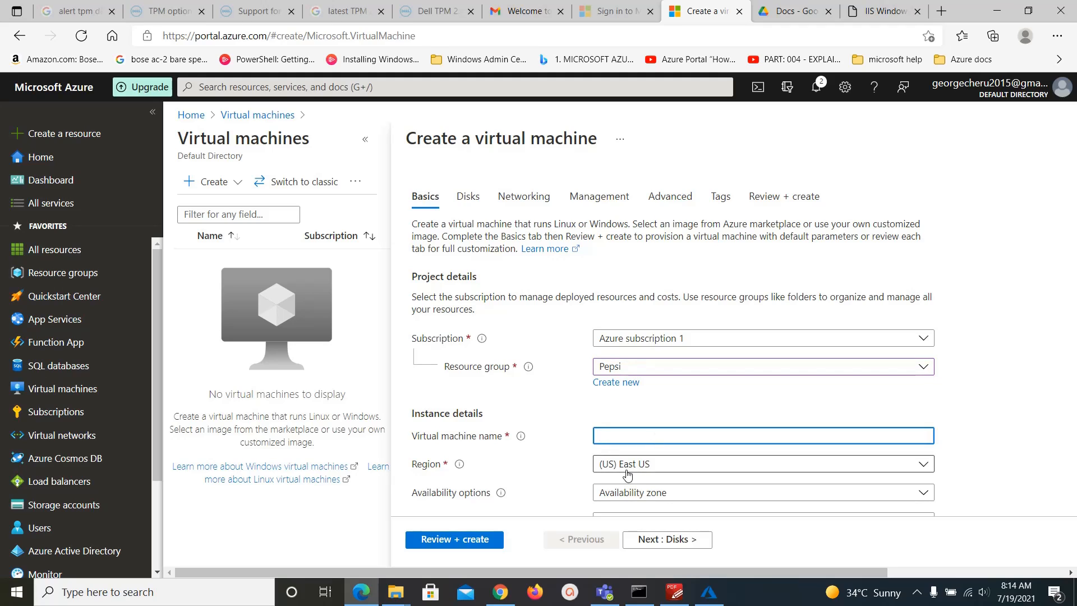
text(Windows)
click(995, 442)
scroll(995, 441, down, 2)
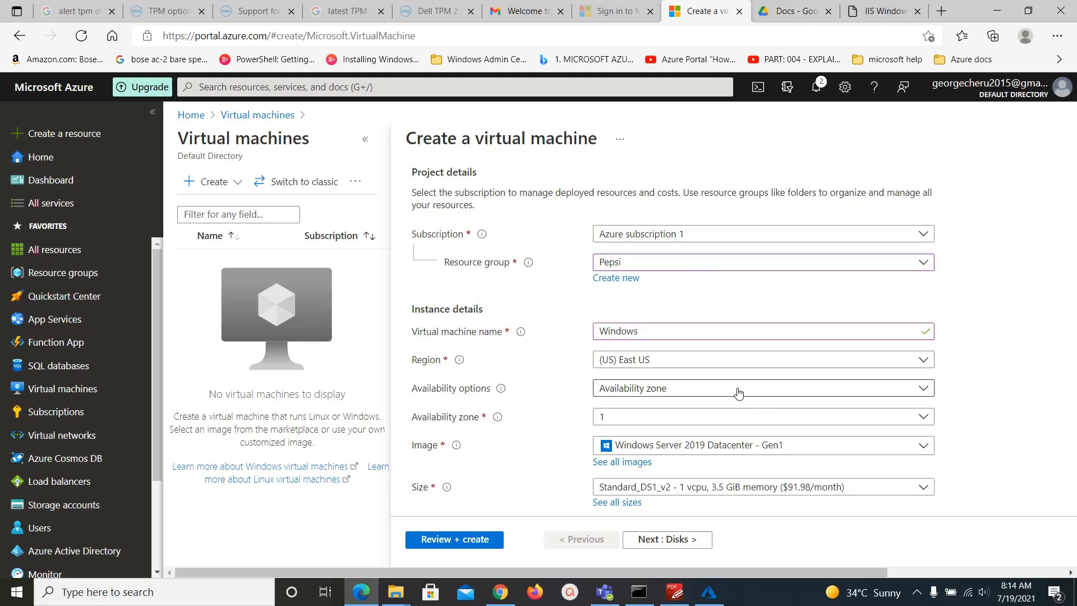
Choose no infrastructure redundancy, image Windows Server 2019 Datacenter - Gen1, and size Standard_DS1_v2.
click(759, 397)
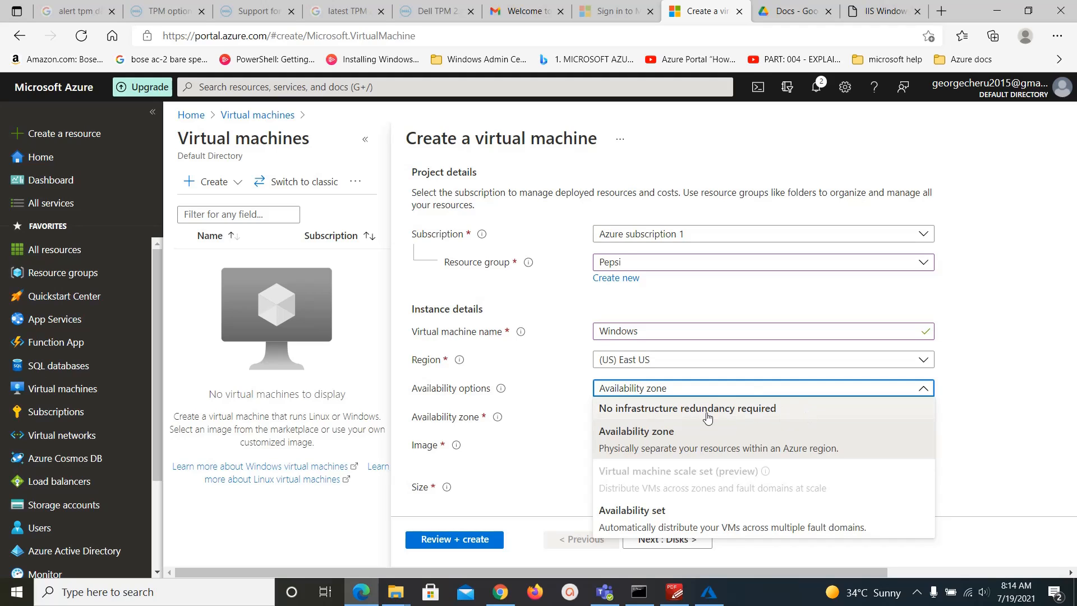
click(746, 413)
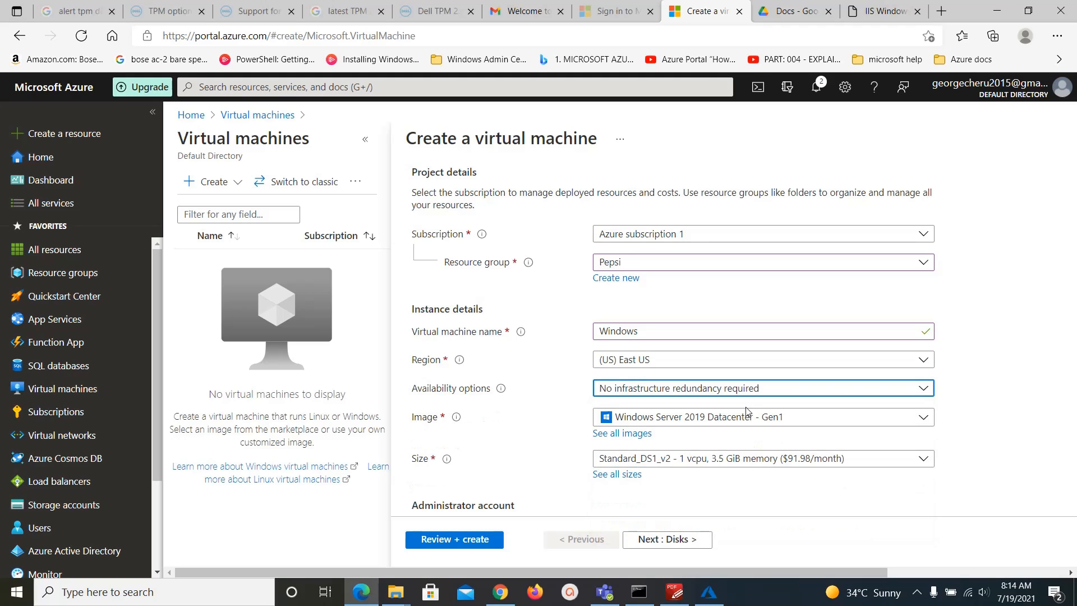
click(924, 419)
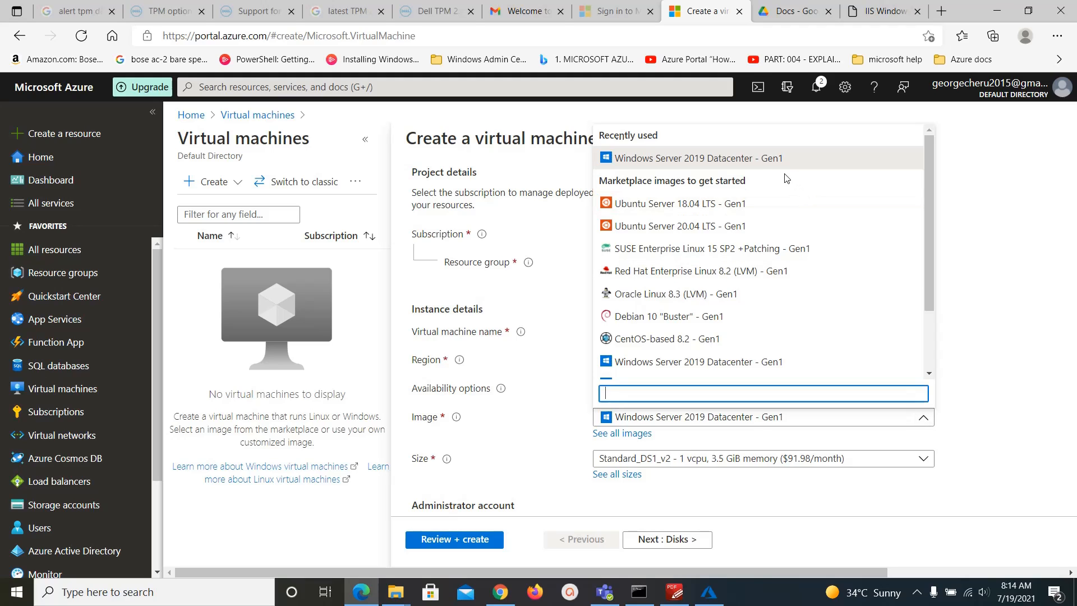
click(757, 160)
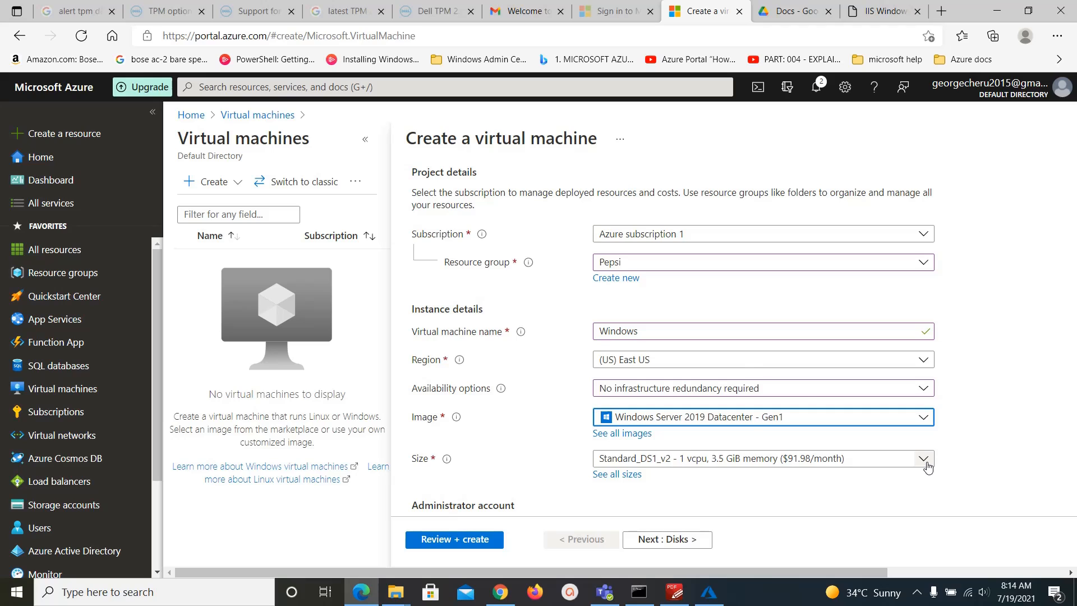
click(924, 460)
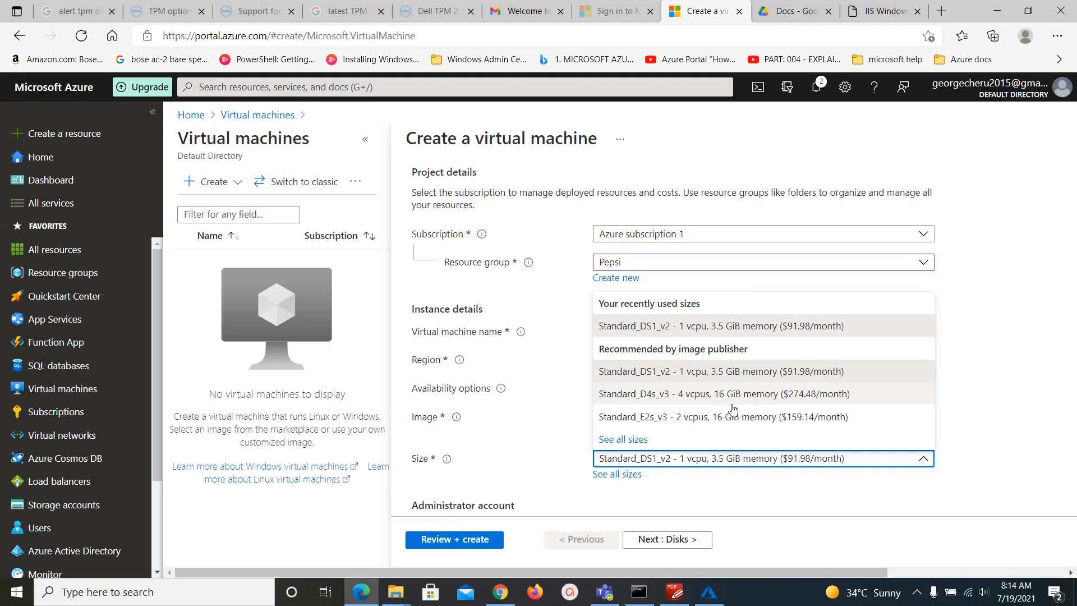
click(1009, 438)
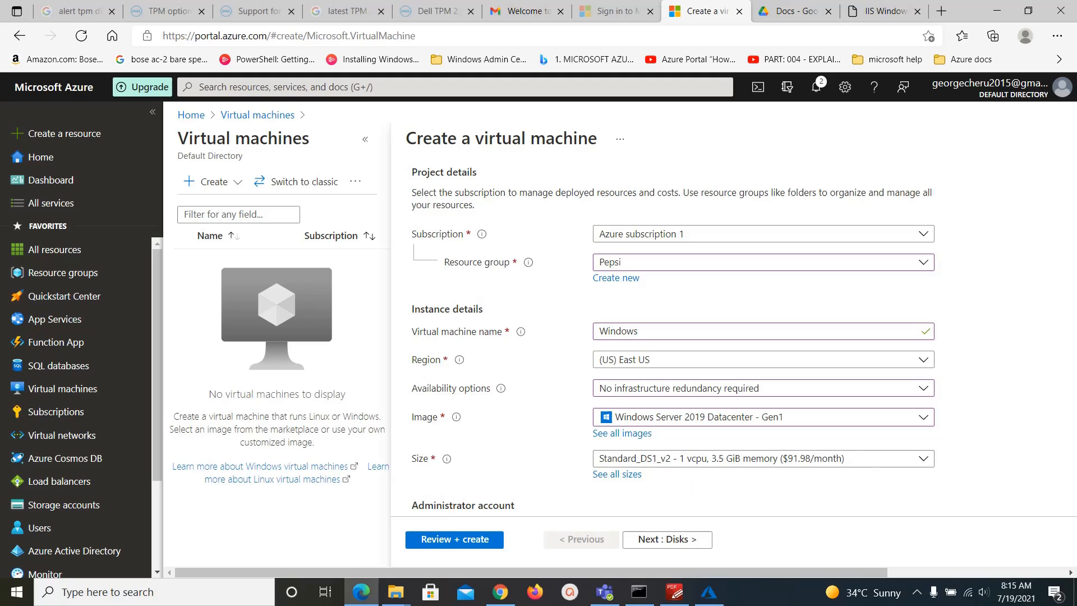
Enter the administrator username, a password and the matching password confirmation.
scroll(1019, 453, down, 3)
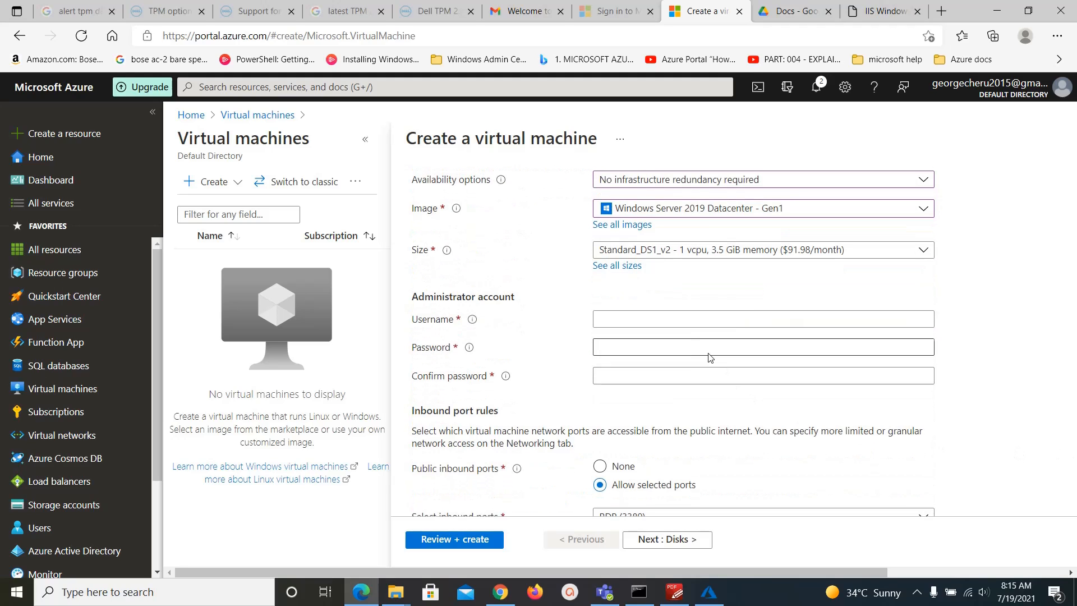
click(700, 319)
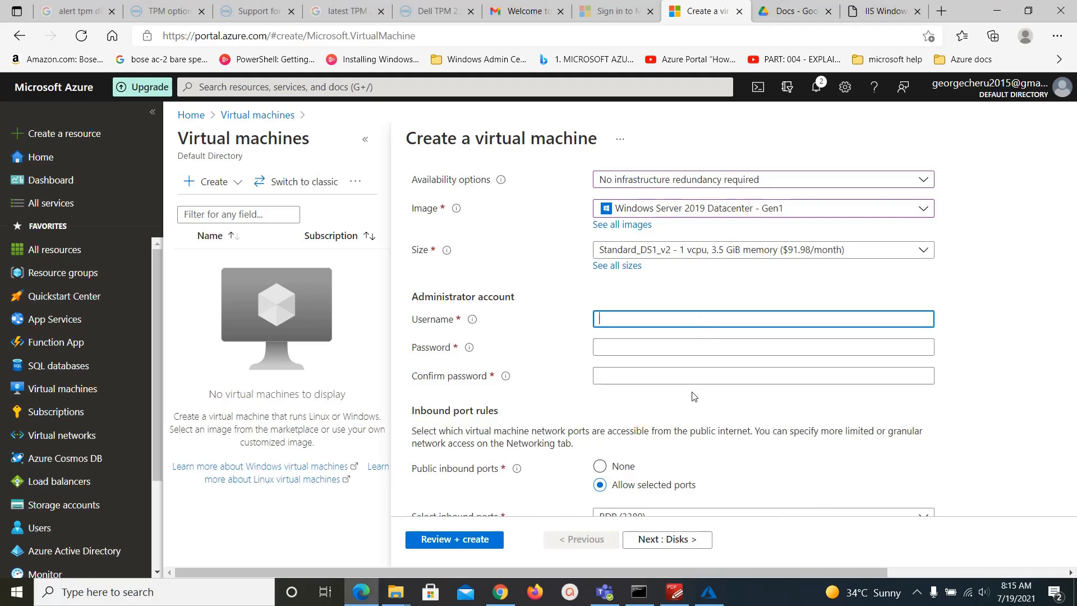
text(George)
key(Tab)
text(•••)
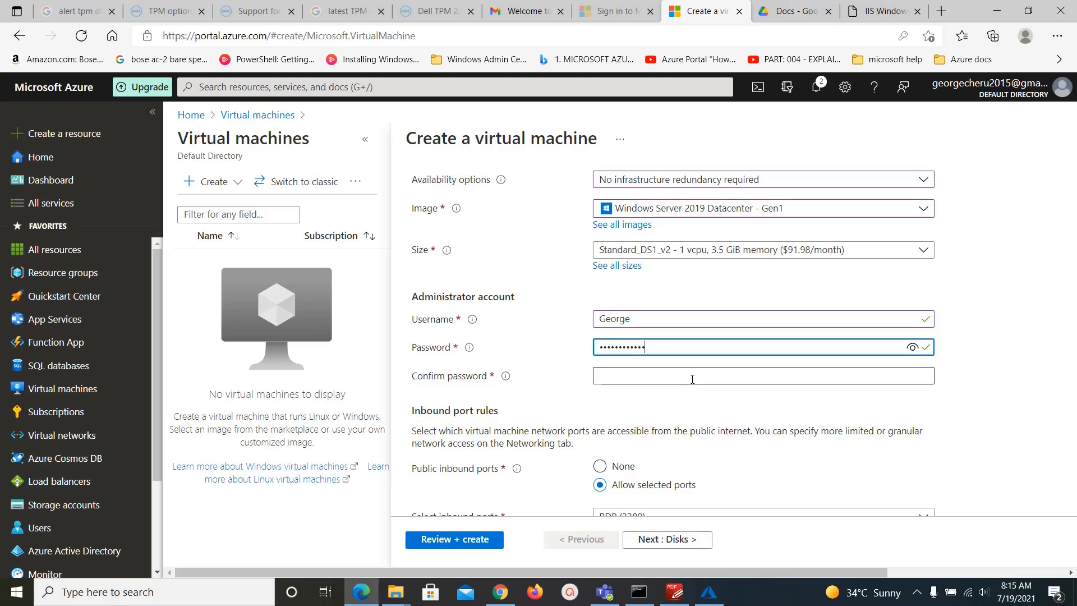
click(692, 378)
text(••••)
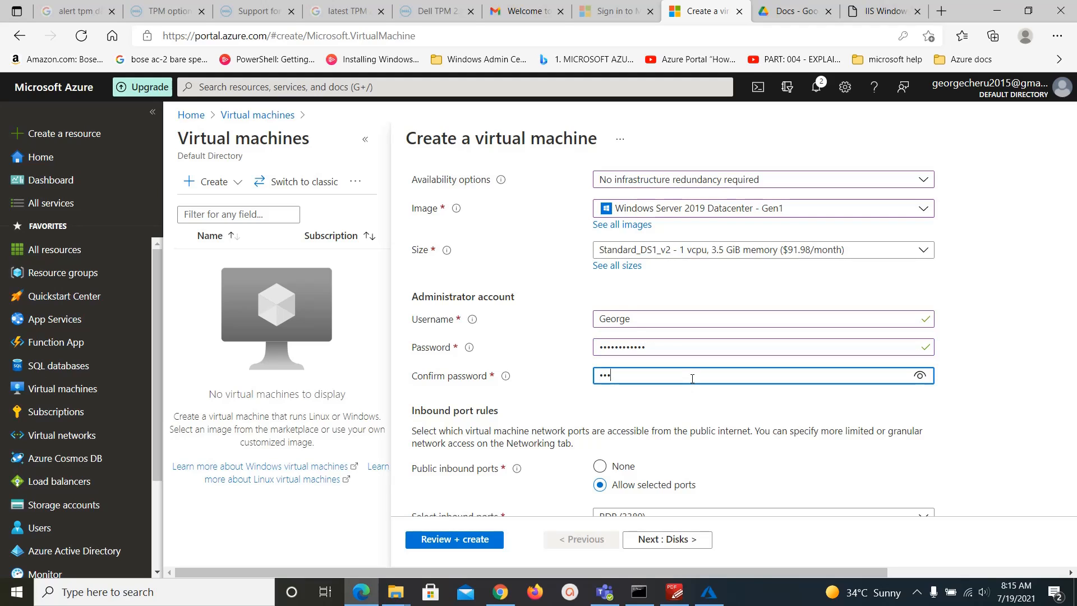
text(•••)
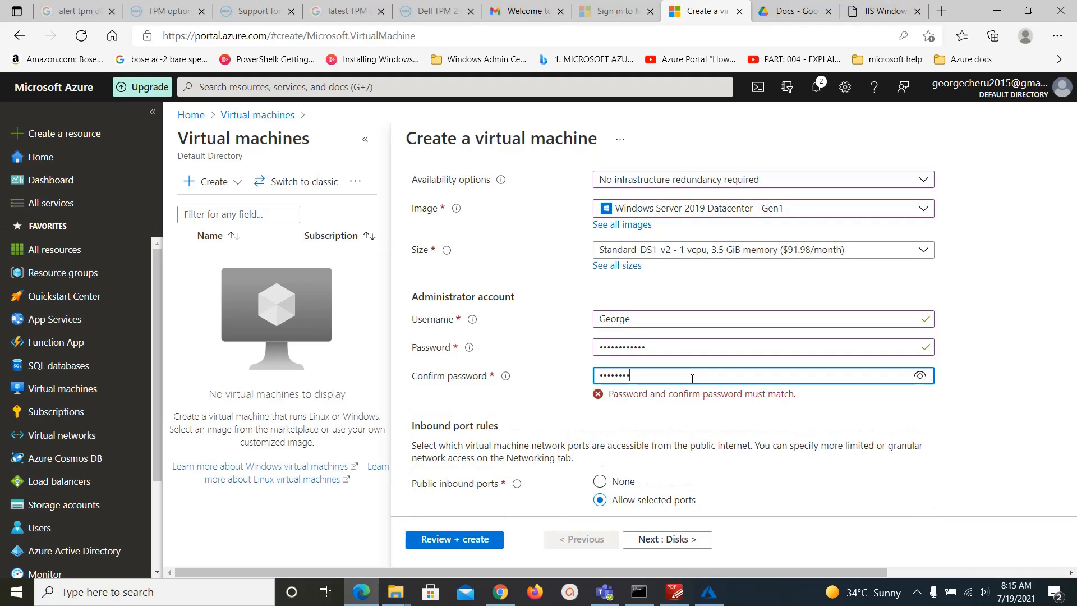
text(•••••)
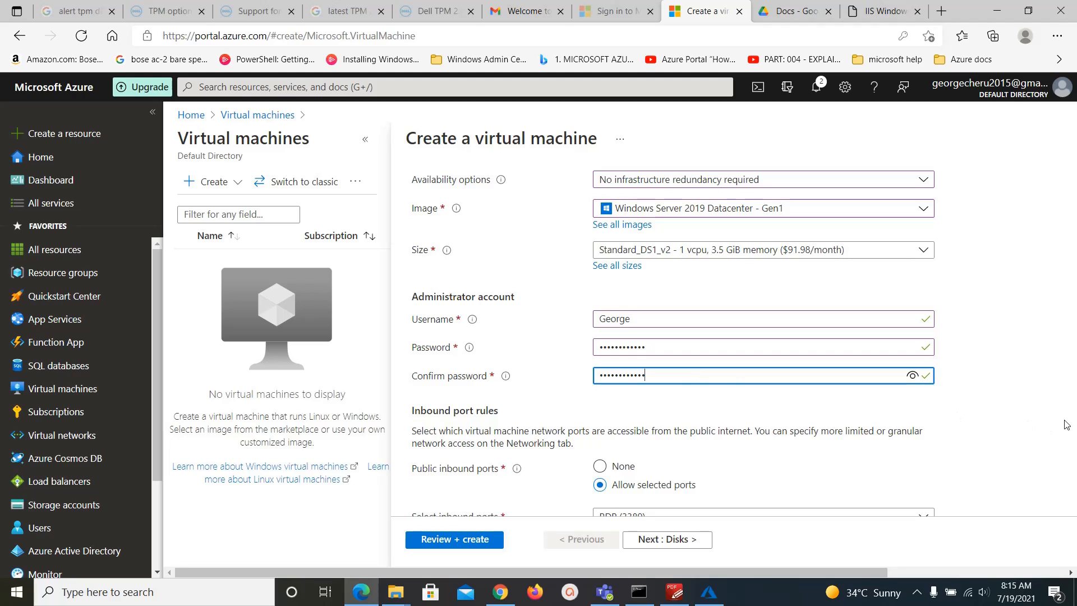
click(1024, 422)
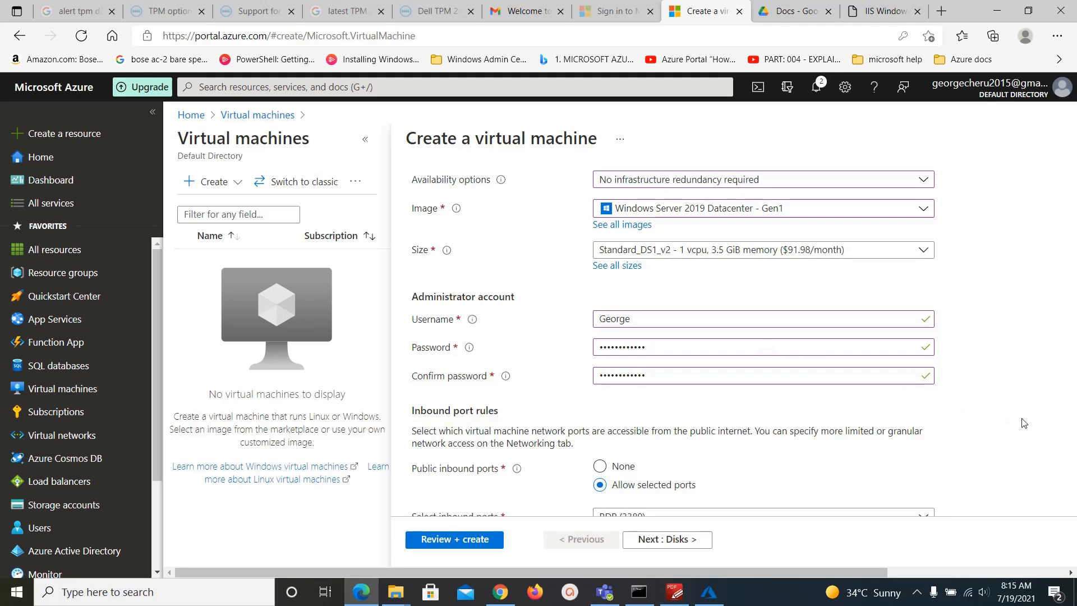
scroll(1024, 427, down, 1)
scroll(1024, 430, down, 2)
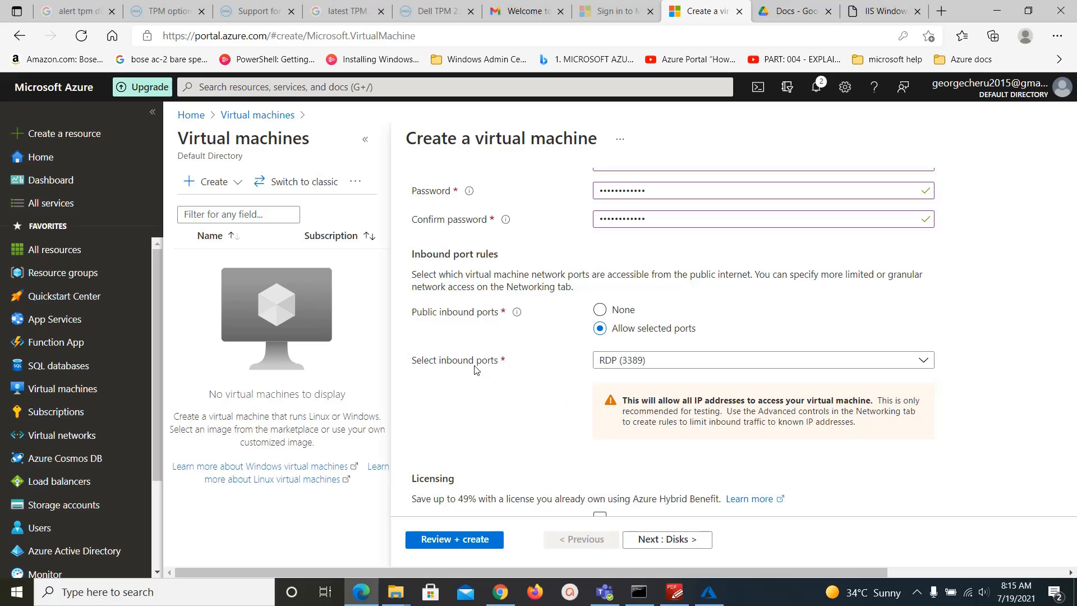
Add HTTP (80) to the allowed inbound ports alongside RDP (3389).
click(854, 366)
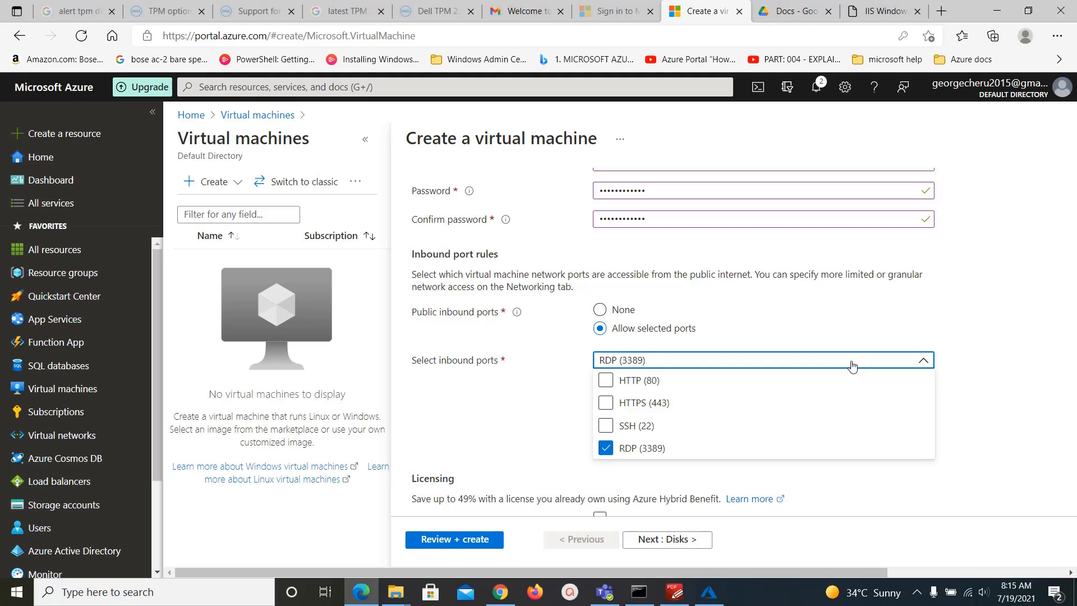
click(604, 381)
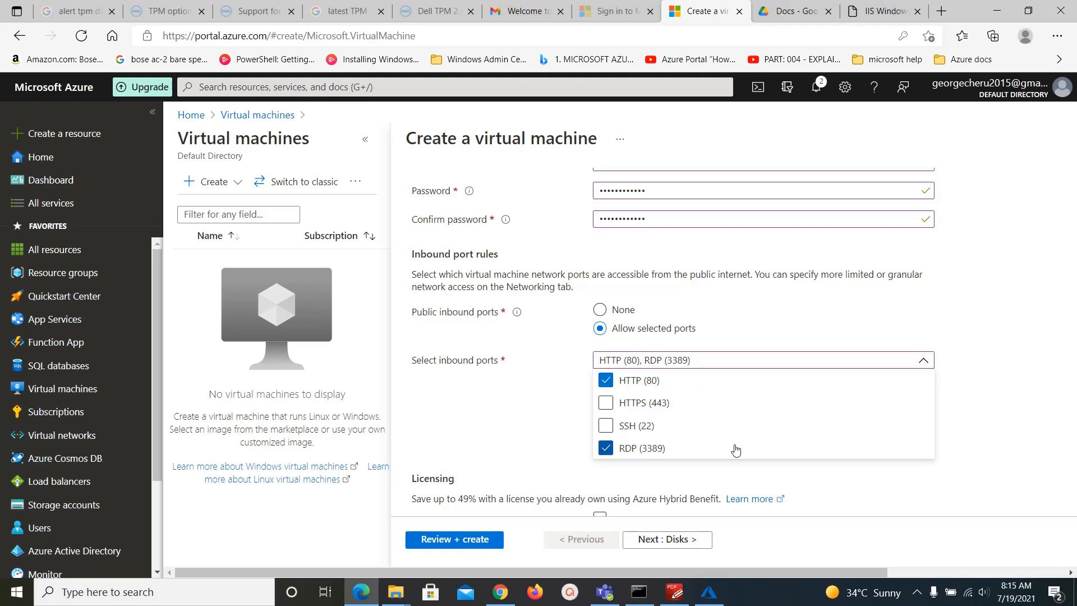
click(997, 436)
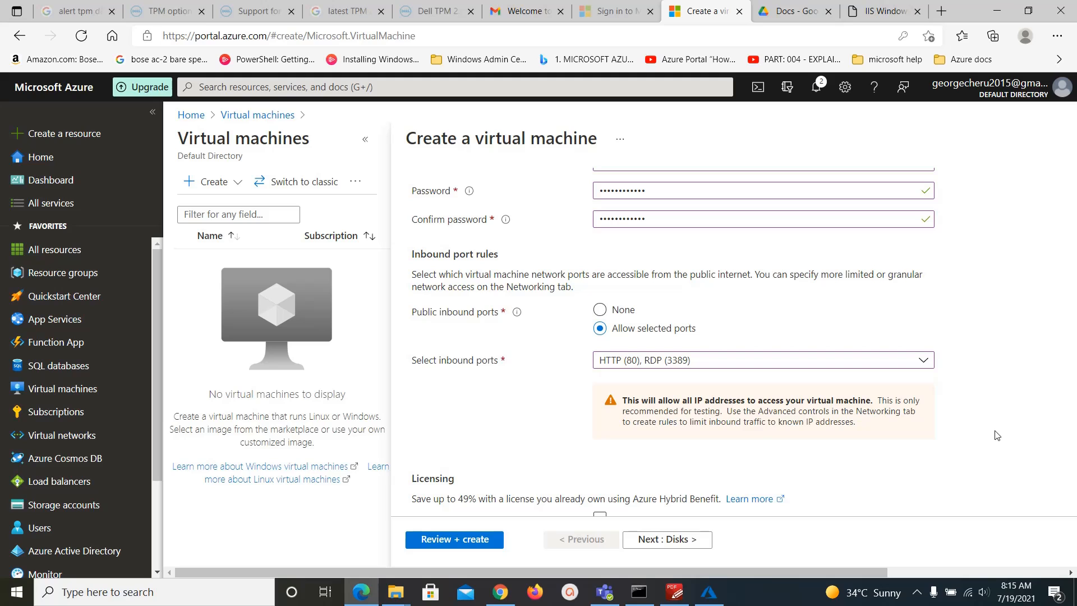
scroll(997, 435, down, 2)
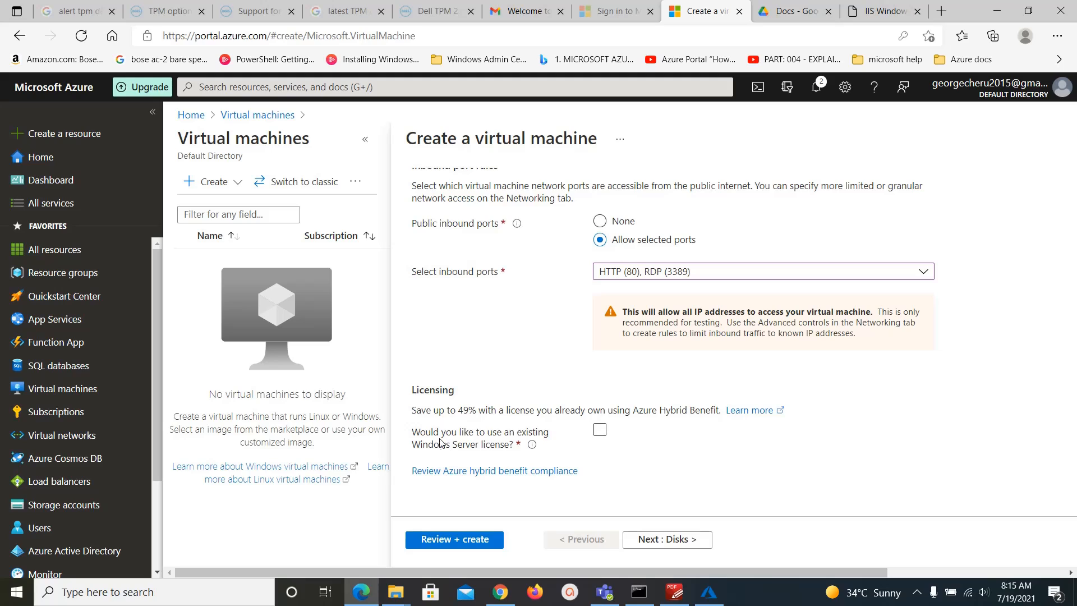
Turn on Azure Hybrid Benefit with an existing Windows Server license and tick the eligibility confirmation.
click(599, 431)
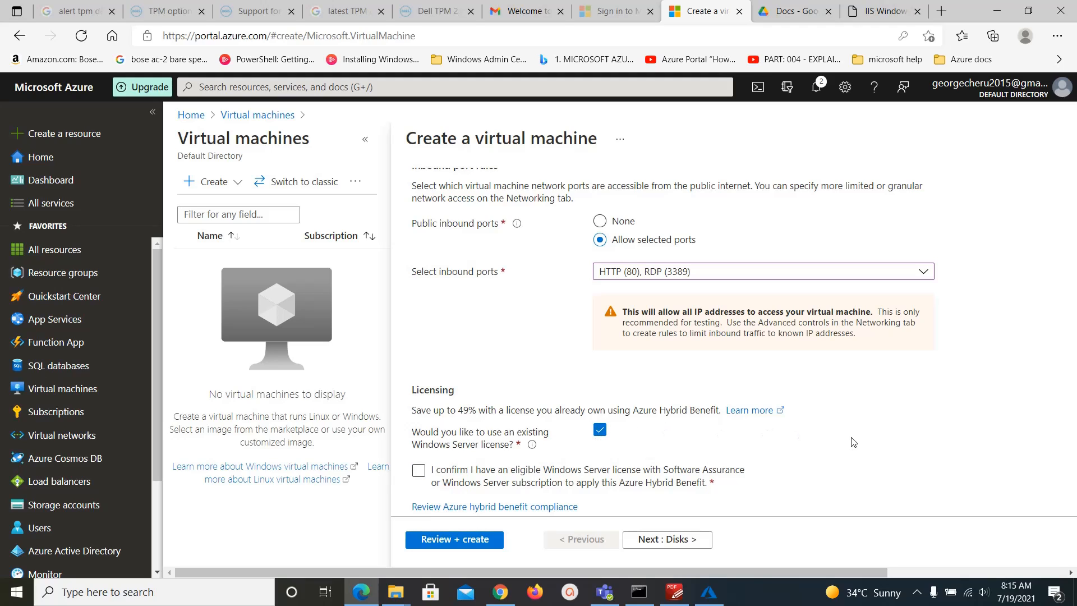
scroll(852, 443, down, 1)
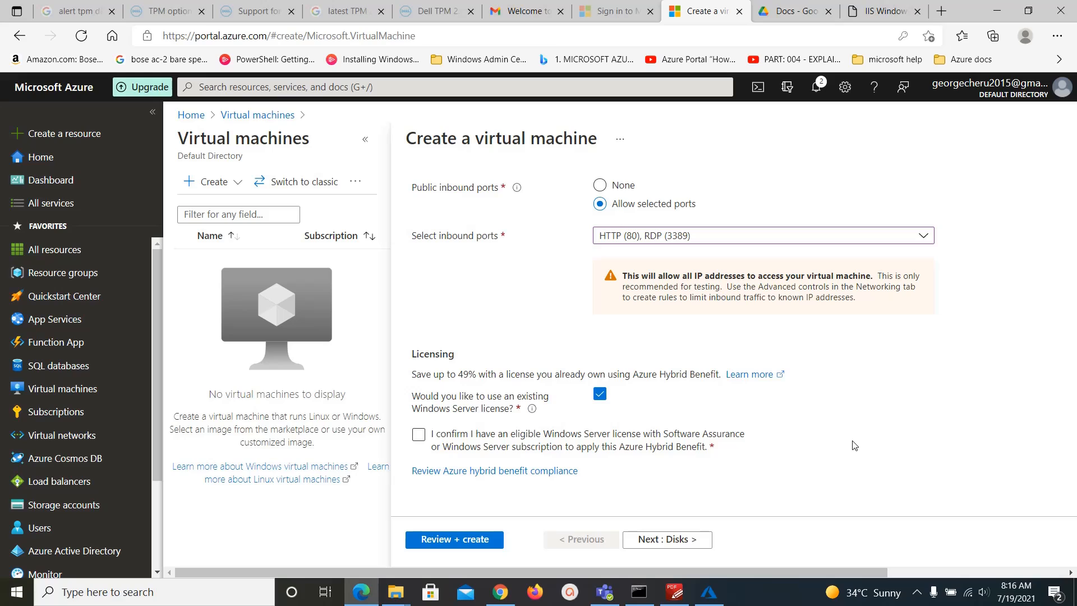
click(418, 436)
scroll(916, 474, up, 12)
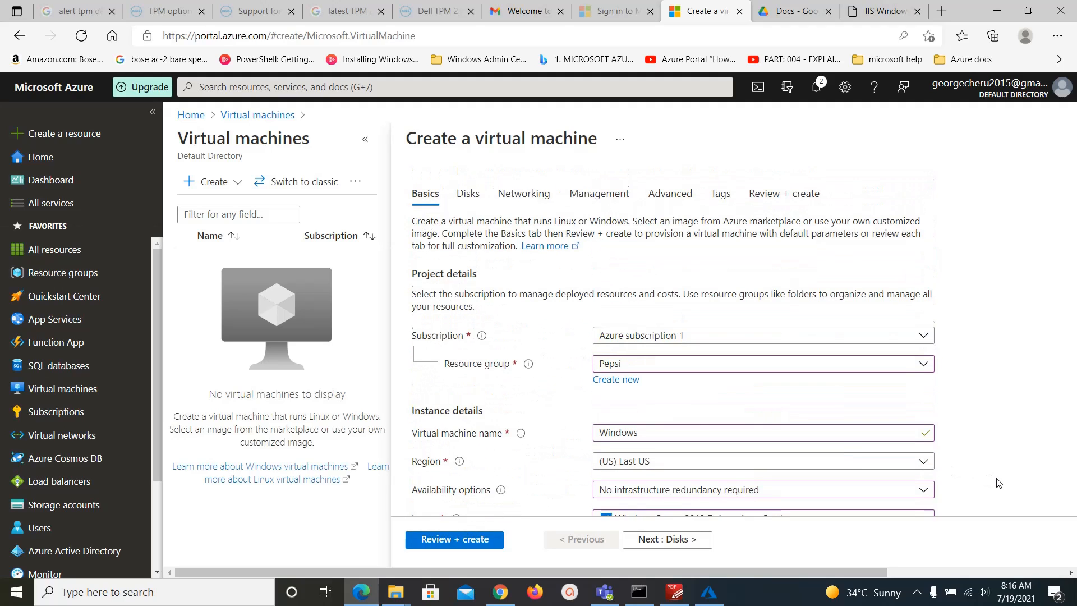
scroll(1032, 365, down, 3)
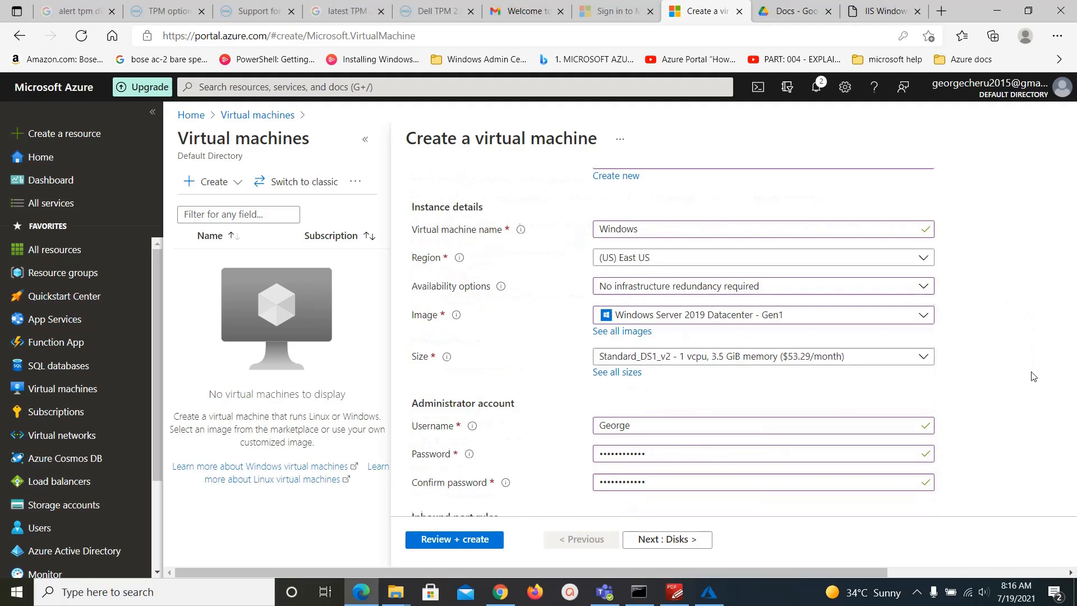
scroll(1034, 376, down, 7)
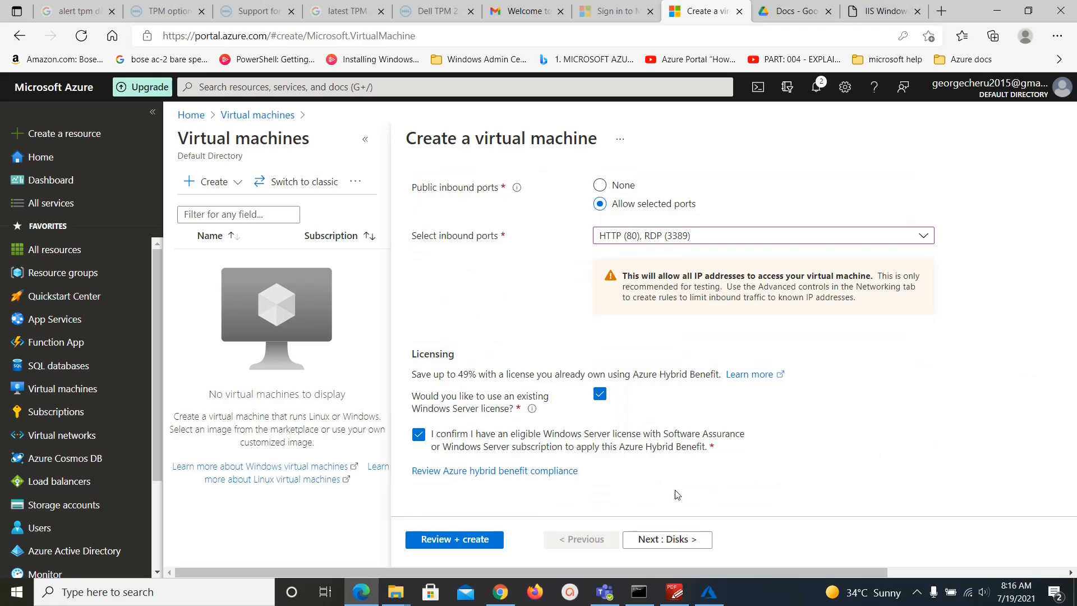
Run validation of the VM settings, checking the notifications panel until validation passes.
click(442, 540)
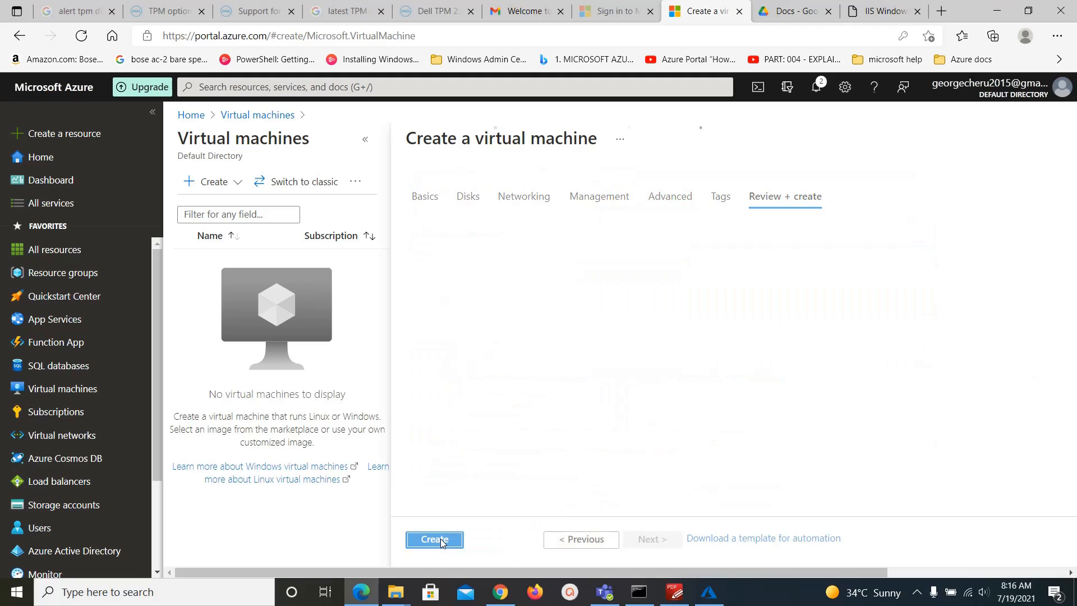
click(441, 539)
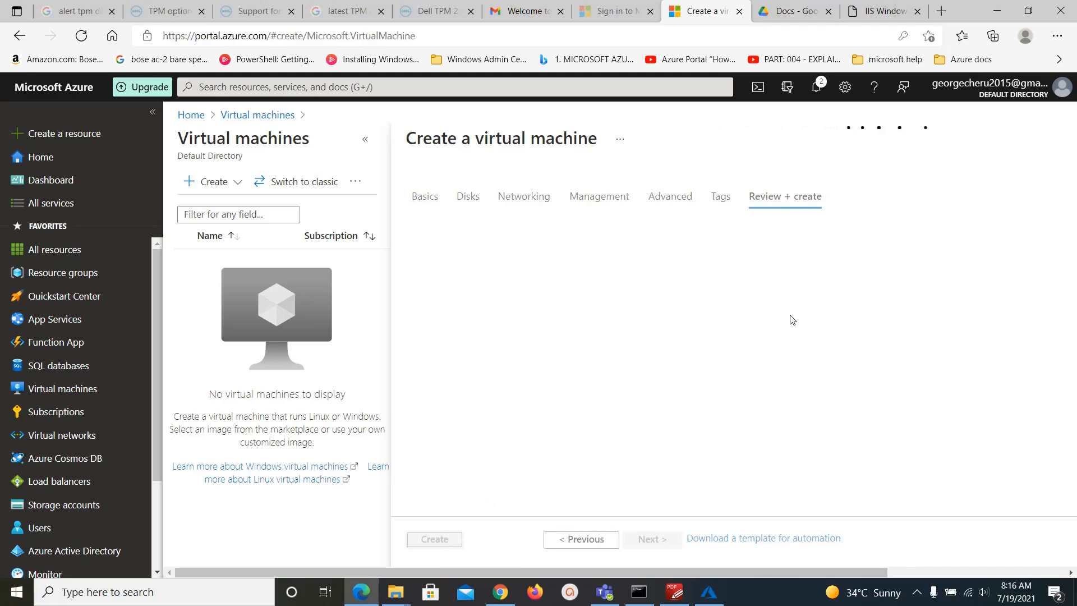
click(816, 90)
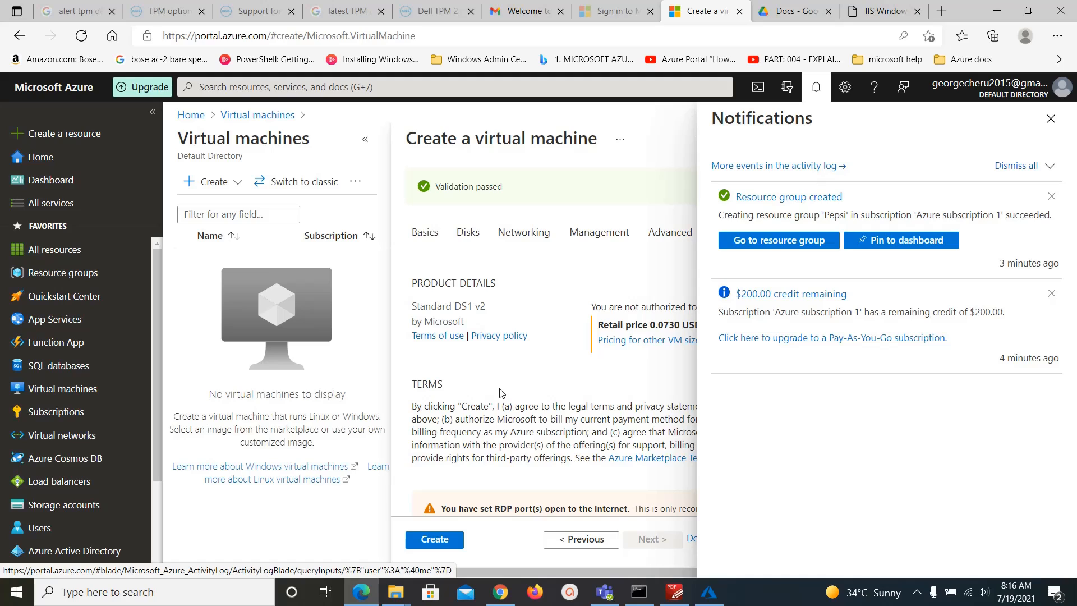
click(1051, 119)
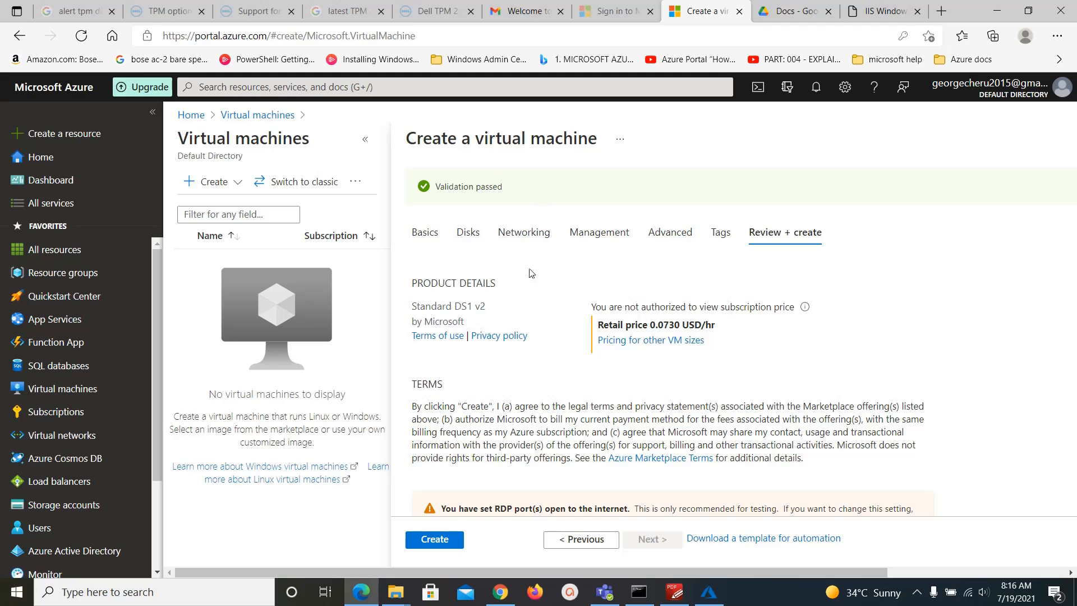
Scroll through the review summary showing Premium SSD LRS disk and the new Pepsi-vnet network.
scroll(544, 381, down, 6)
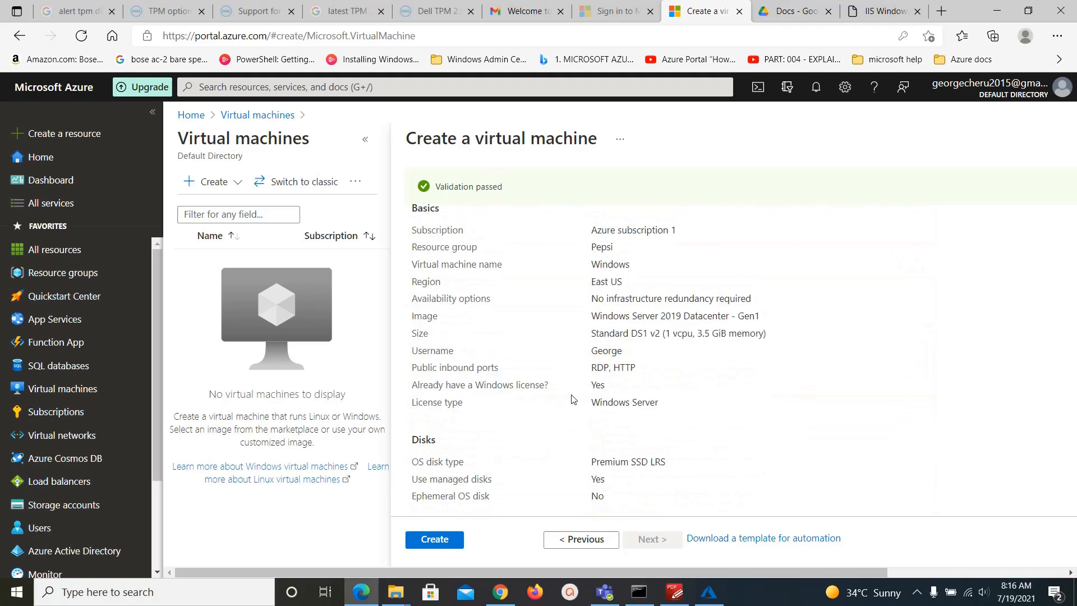
scroll(564, 388, up, 1)
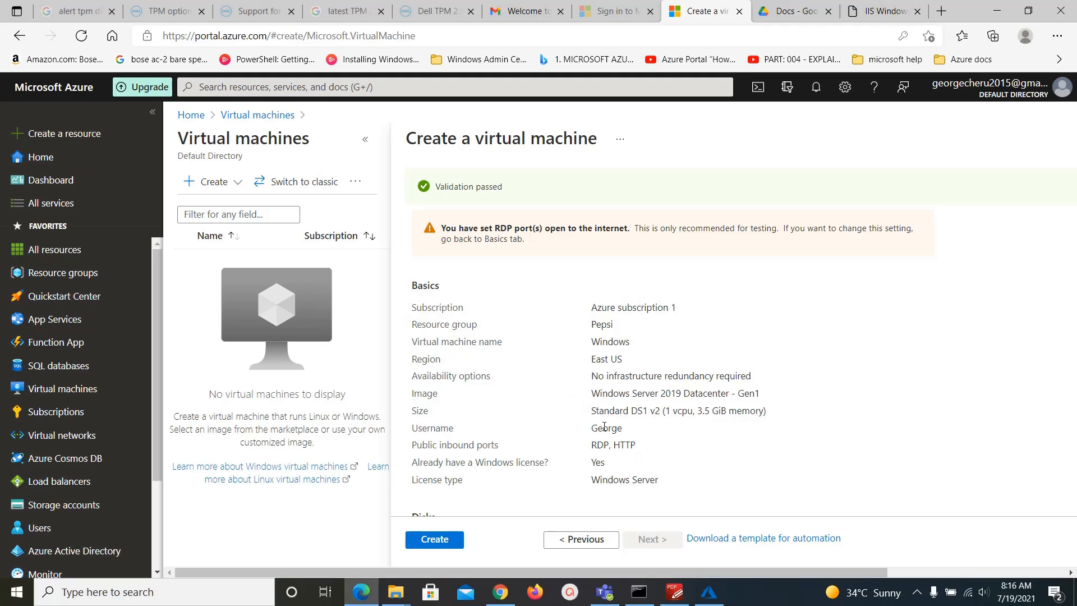
scroll(723, 429, down, 4)
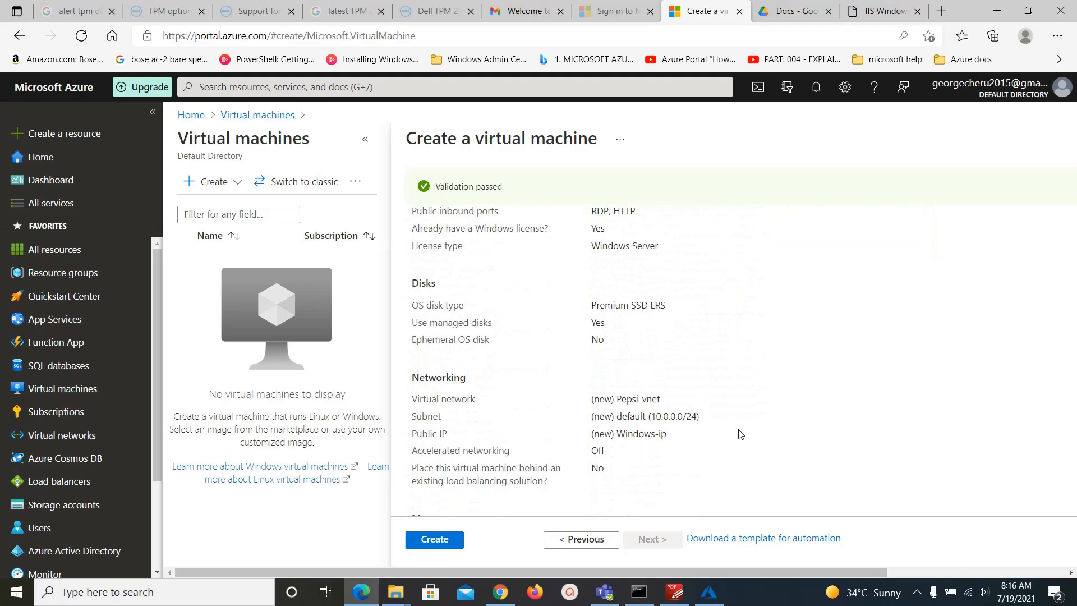
scroll(742, 435, down, 2)
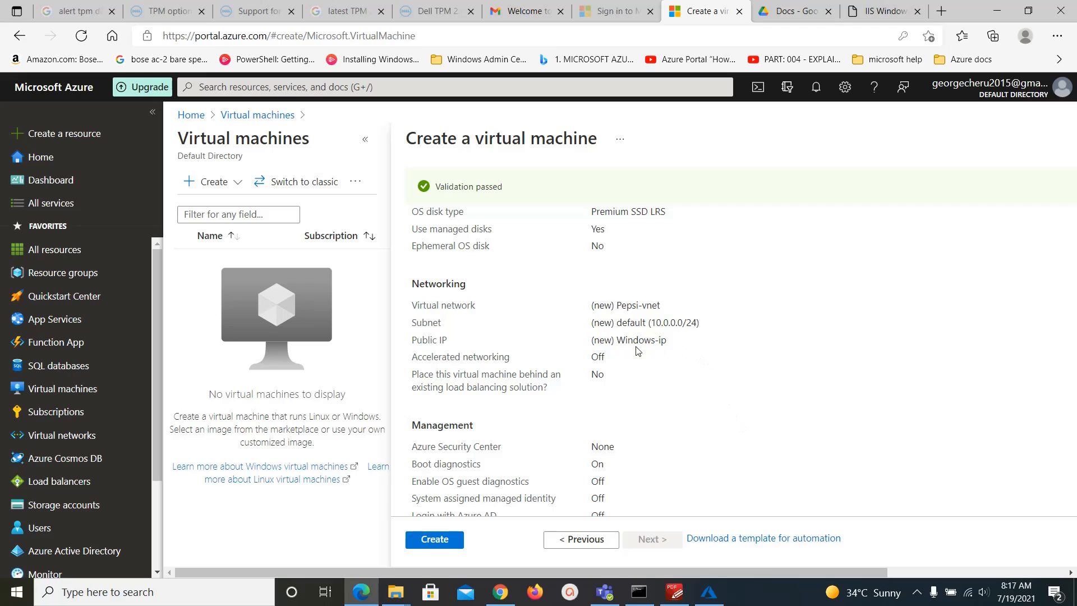
Create the VM in resource group Pepsi and follow its deployment progress in notifications.
click(433, 540)
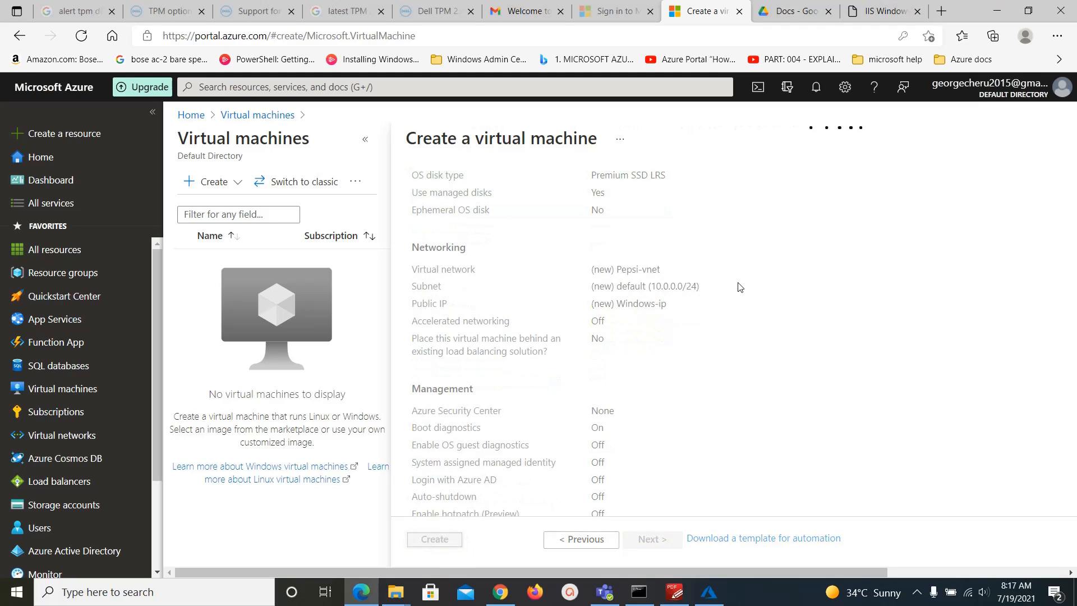
click(816, 90)
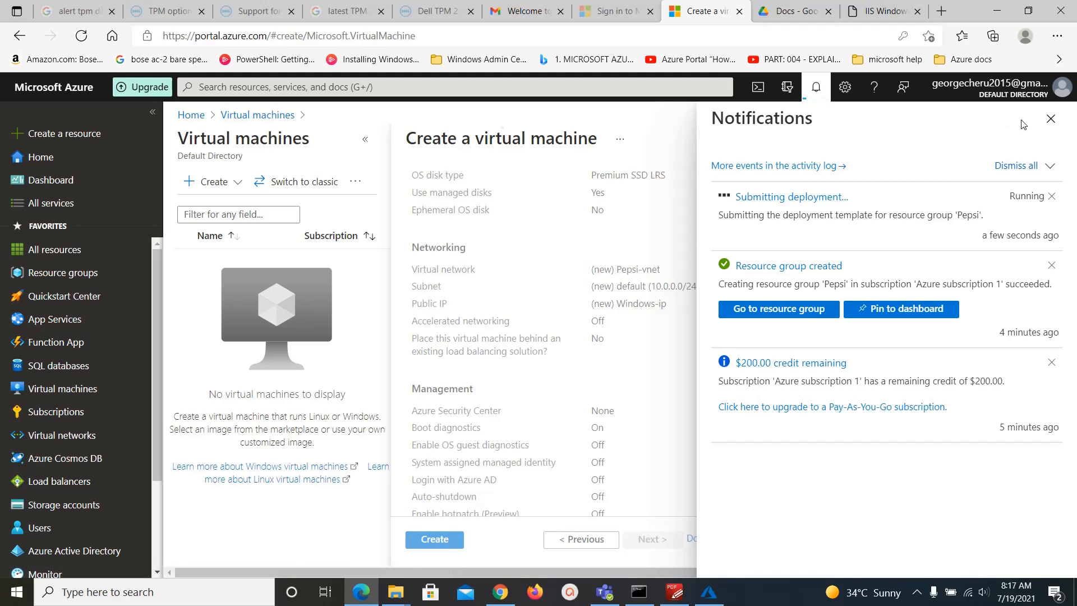
click(1051, 118)
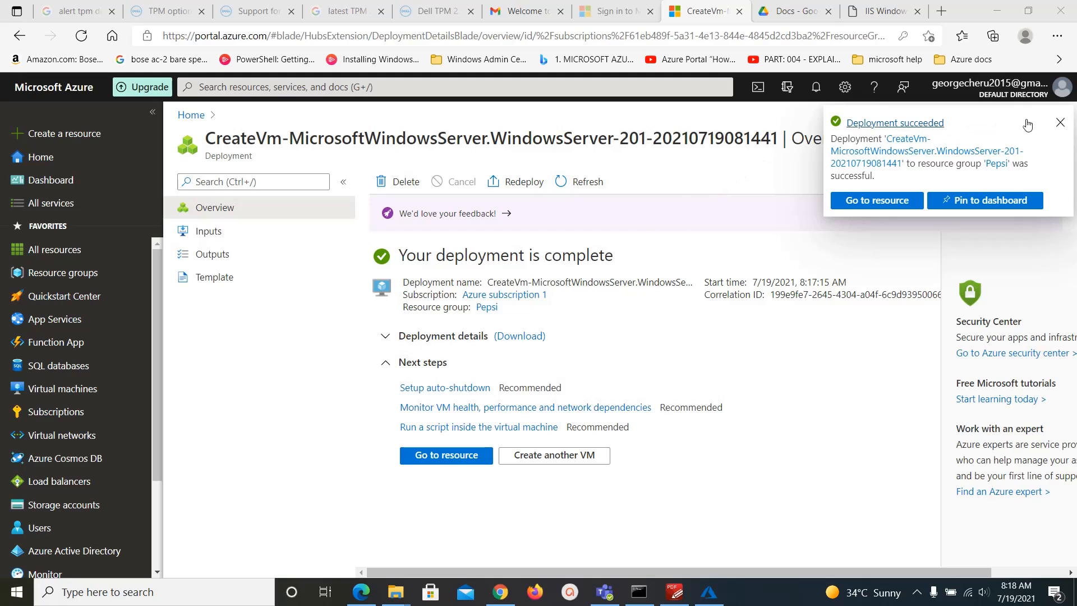
Open the running Windows VM from Virtual machines and copy its public IP 23.96.106.175.
click(1061, 123)
click(818, 89)
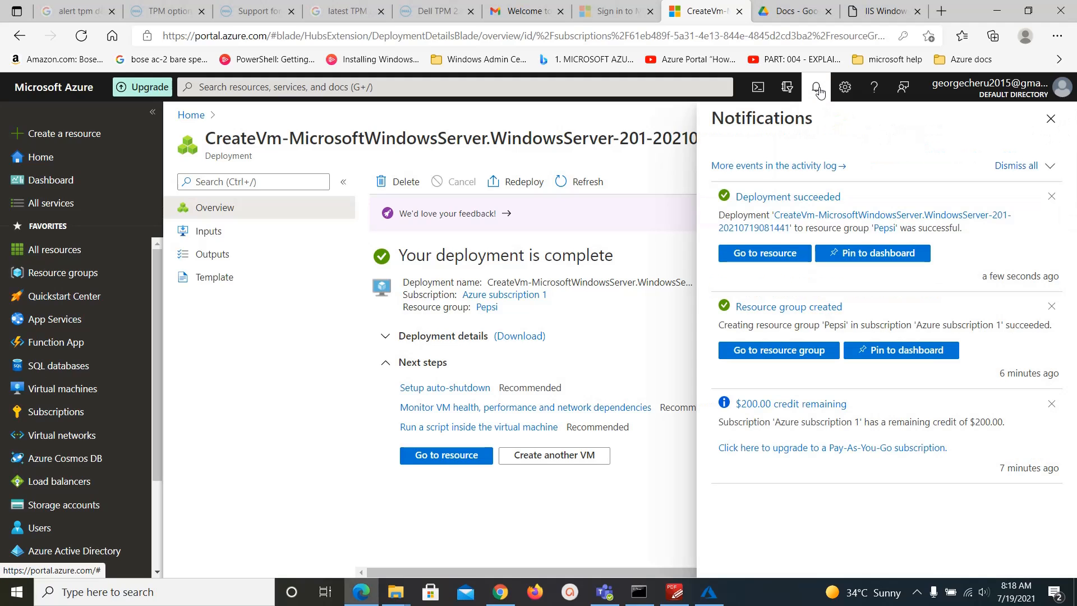
click(55, 393)
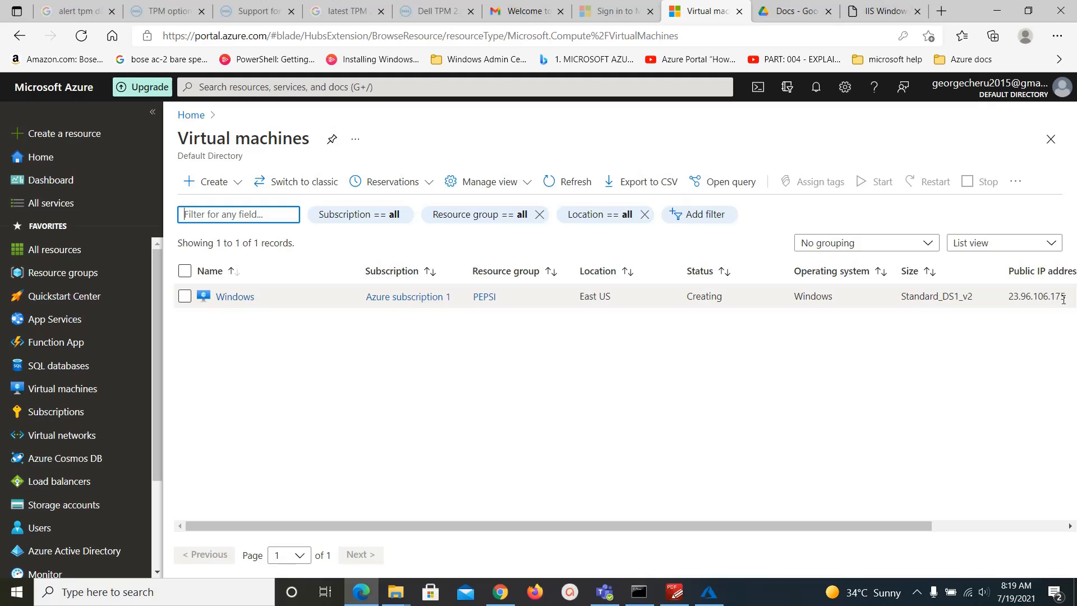
click(244, 297)
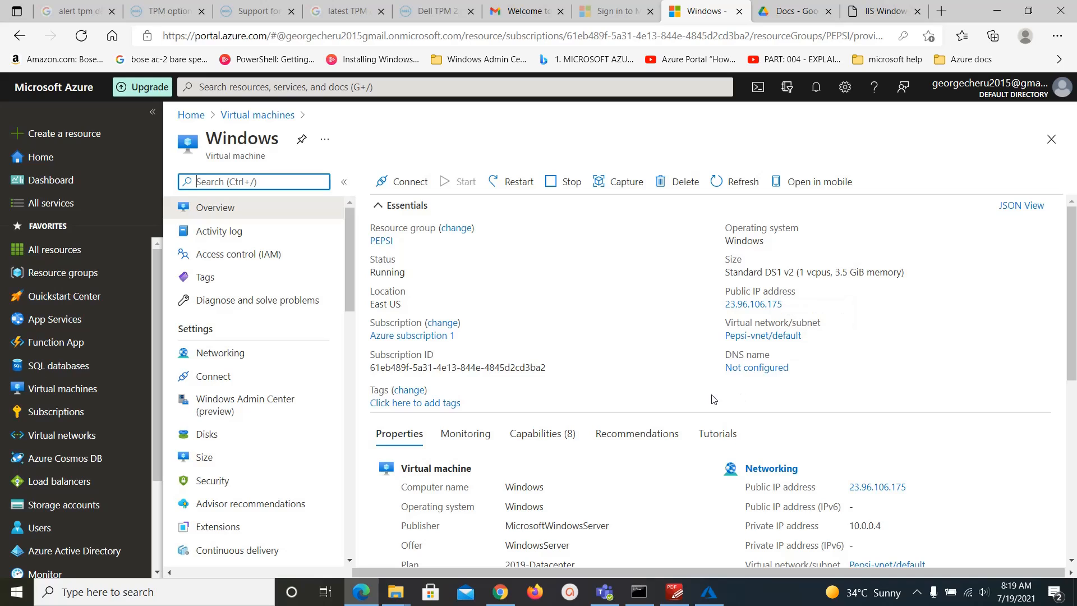
click(791, 304)
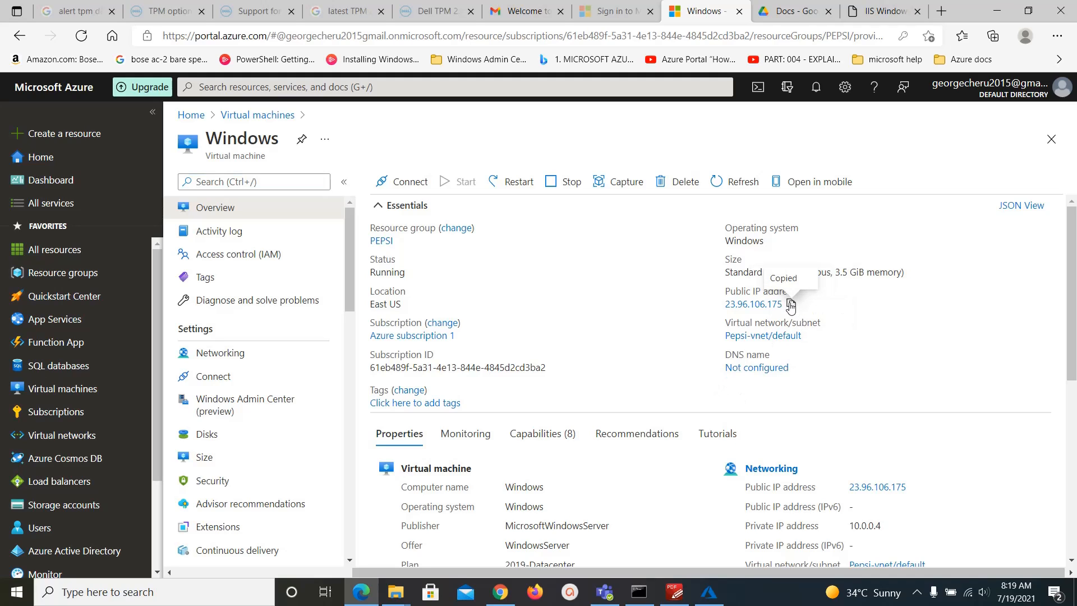
Launch Remote Desktop Connection via mstsc and connect to 23.96.106.175.
click(127, 593)
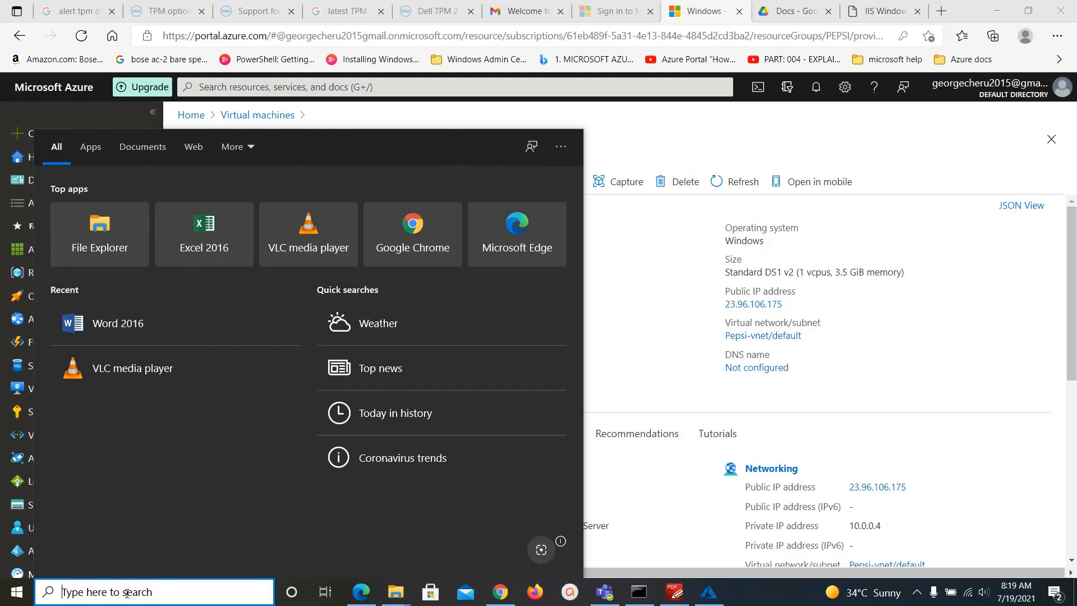
text(mstsc)
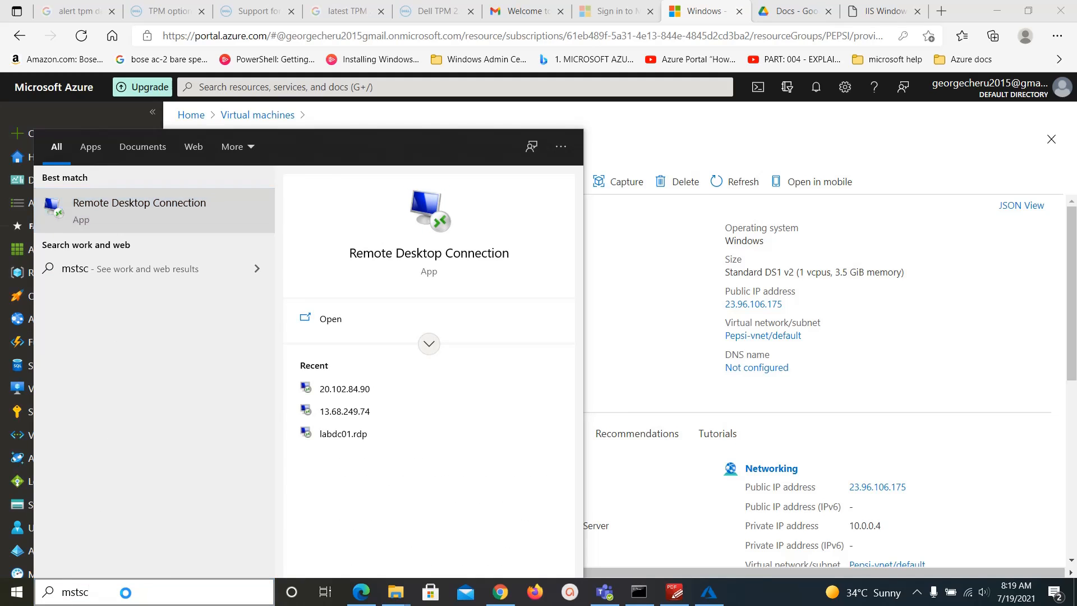
key(ctrl+v)
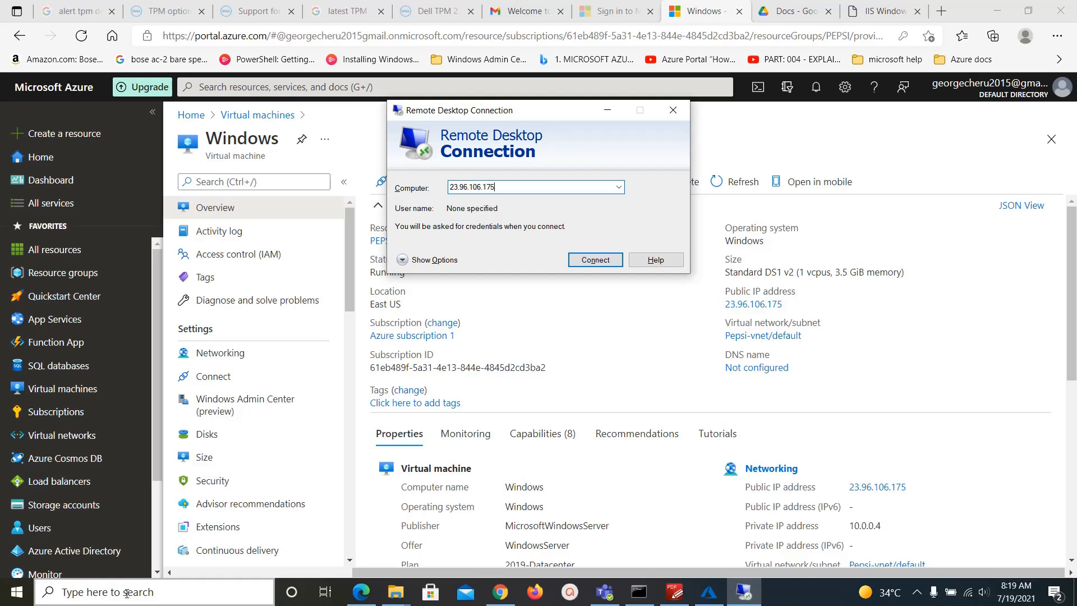
click(583, 260)
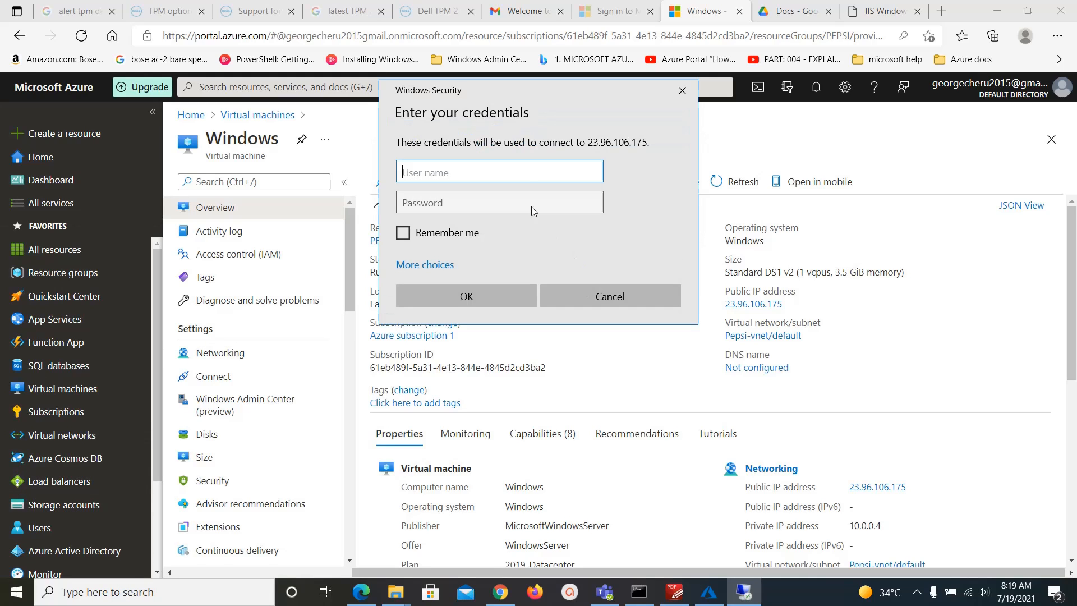
Sign in with the VM's administrator user name and password.
text(George)
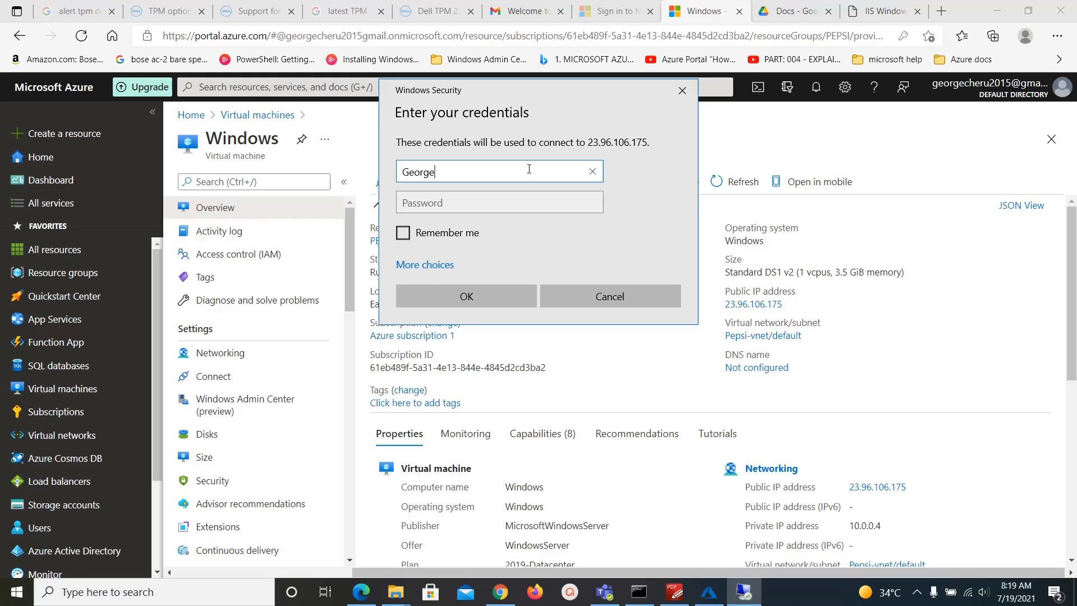
key(Tab)
text(•)
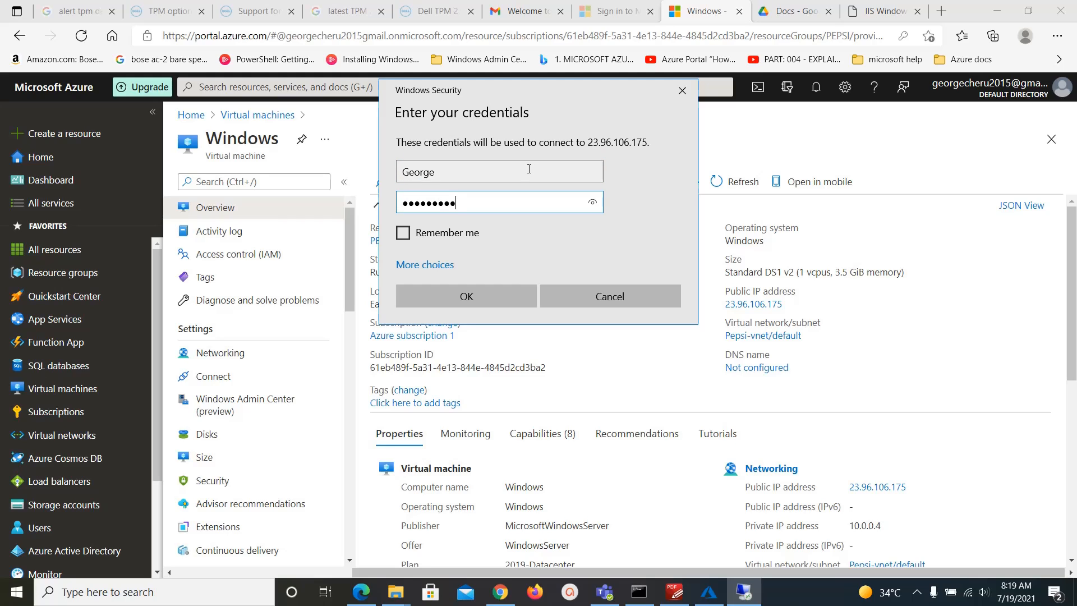
key(Return)
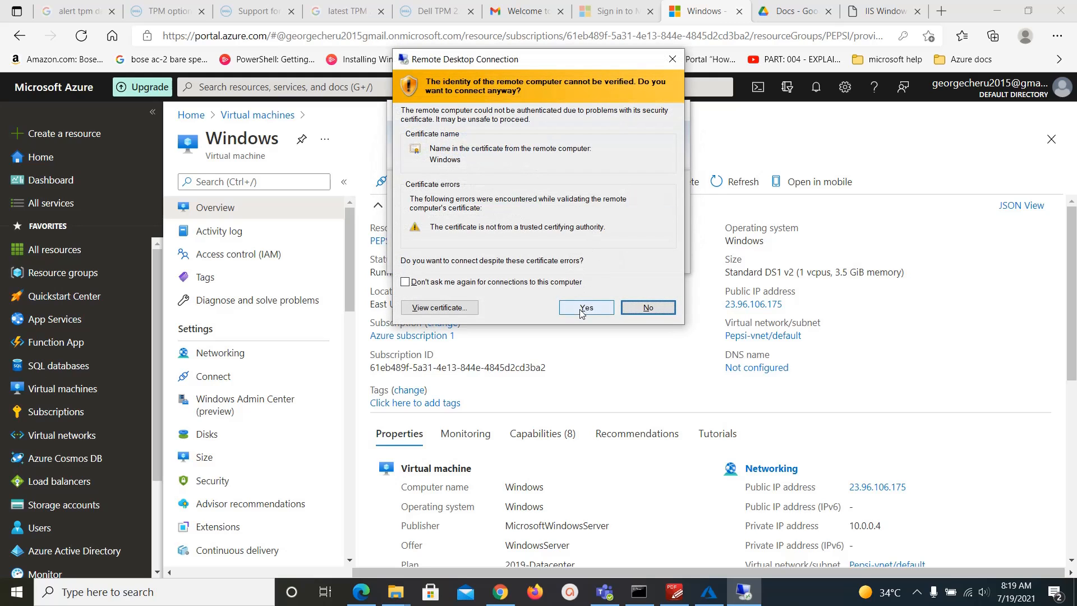
Accept the certificate warning and permanently dismiss the Windows Admin Center tip.
click(586, 308)
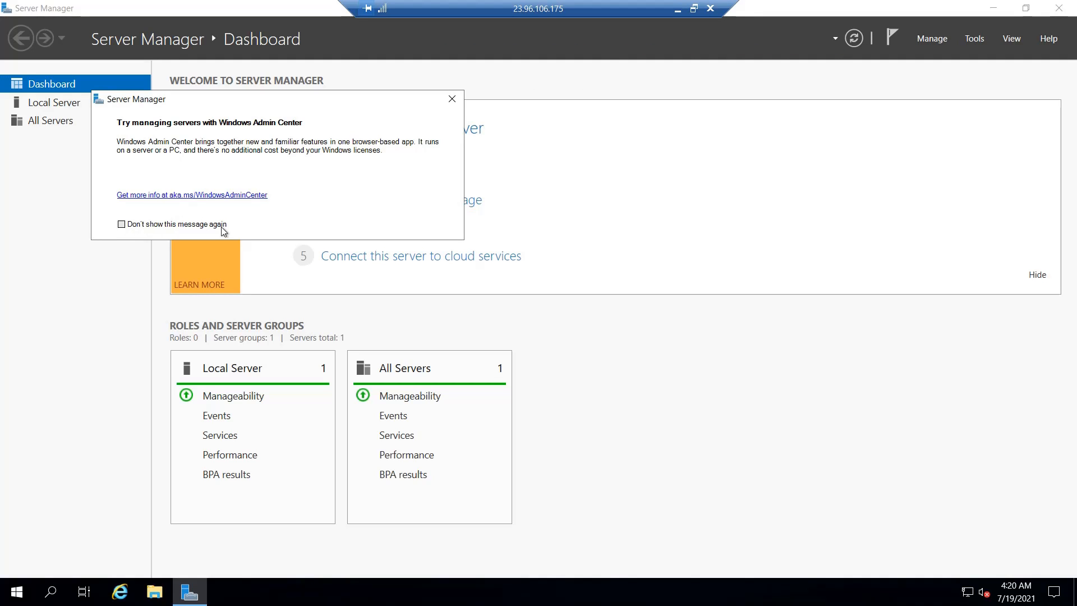
click(122, 224)
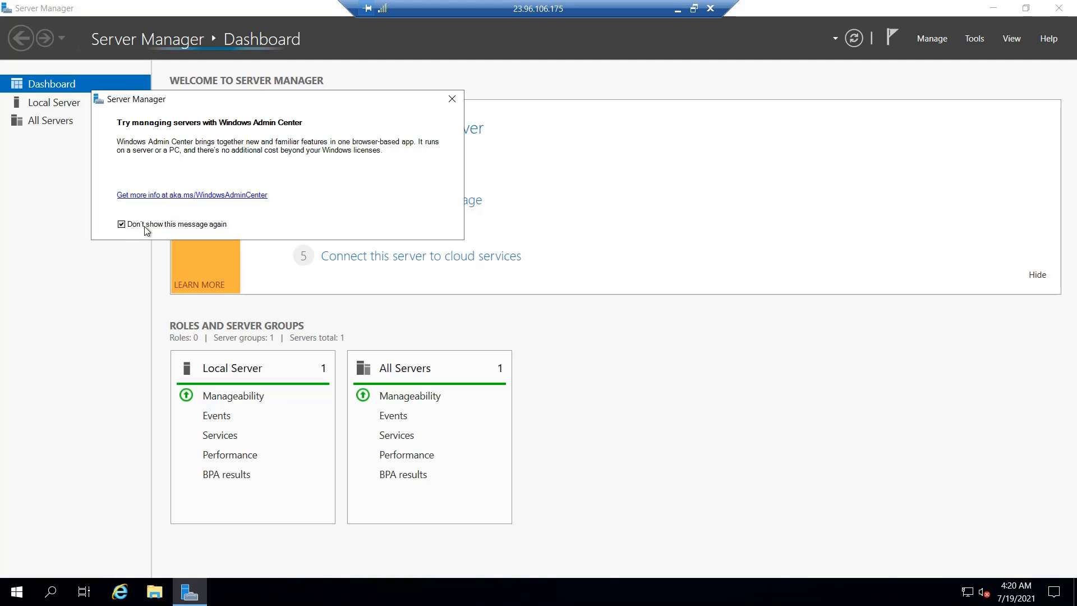
click(452, 99)
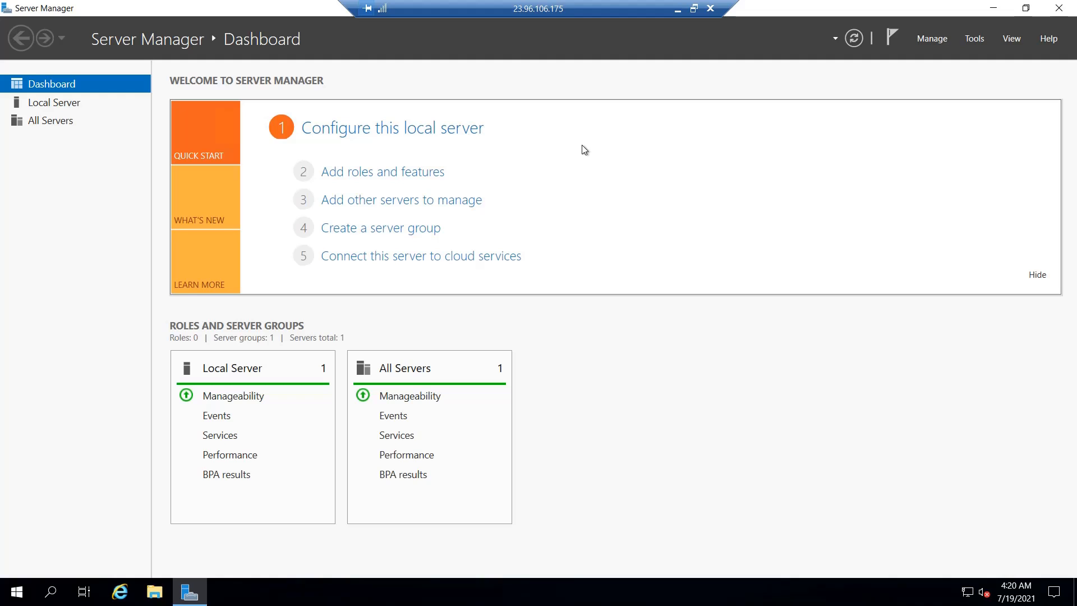
Start a role-based install on this server and add Web Server (IIS) with its management tools.
click(397, 175)
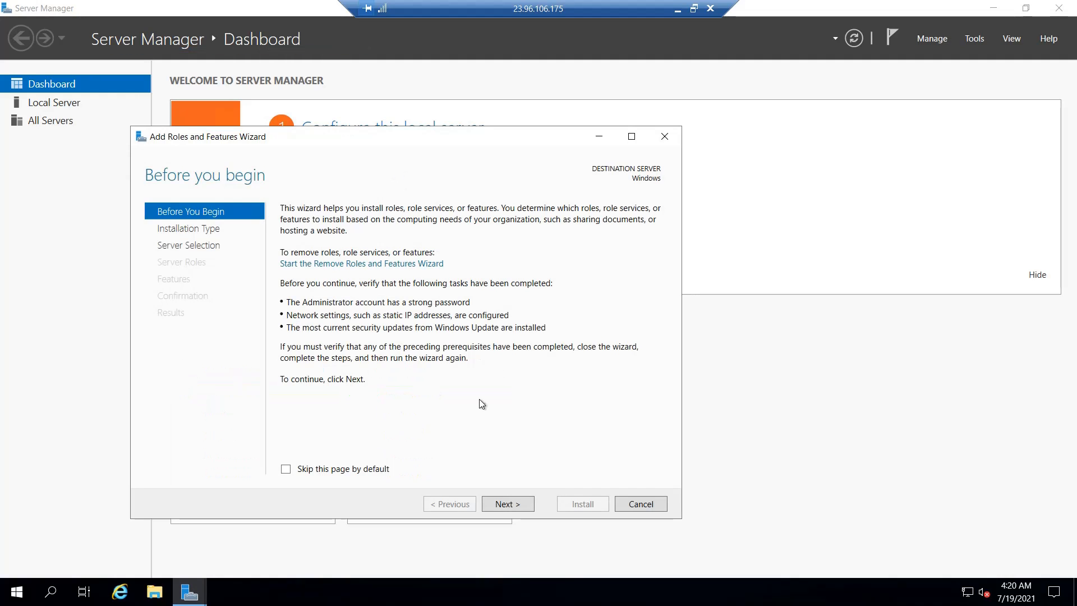
click(514, 503)
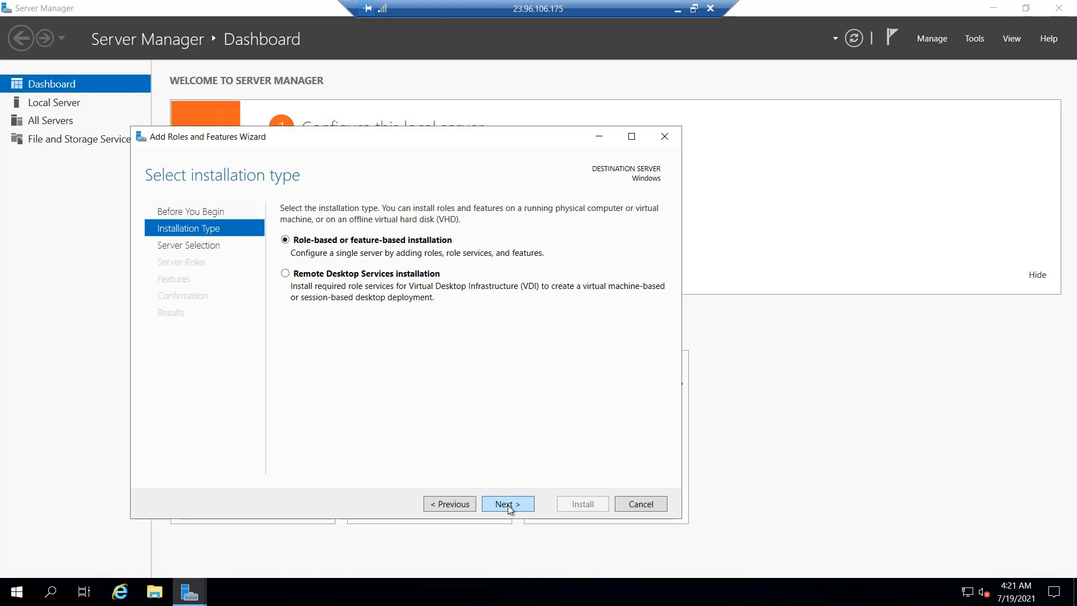
click(507, 504)
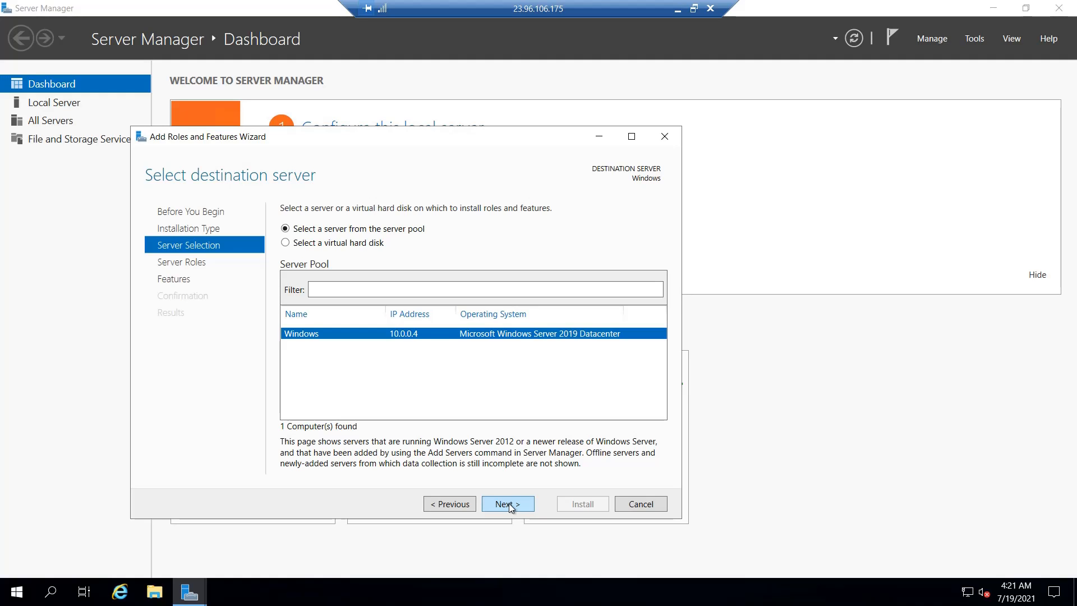
click(510, 503)
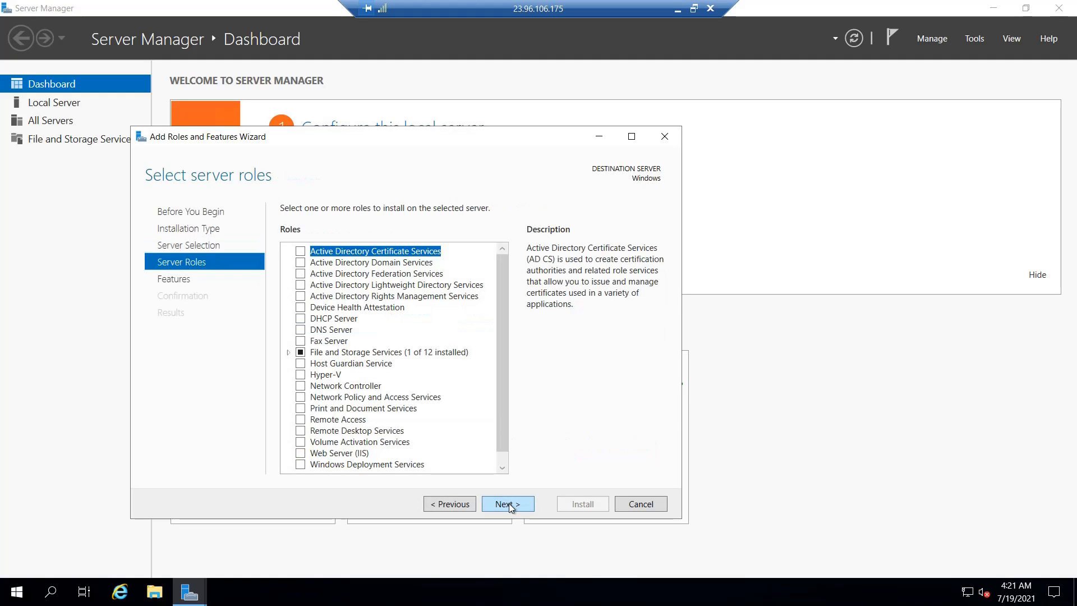
click(301, 453)
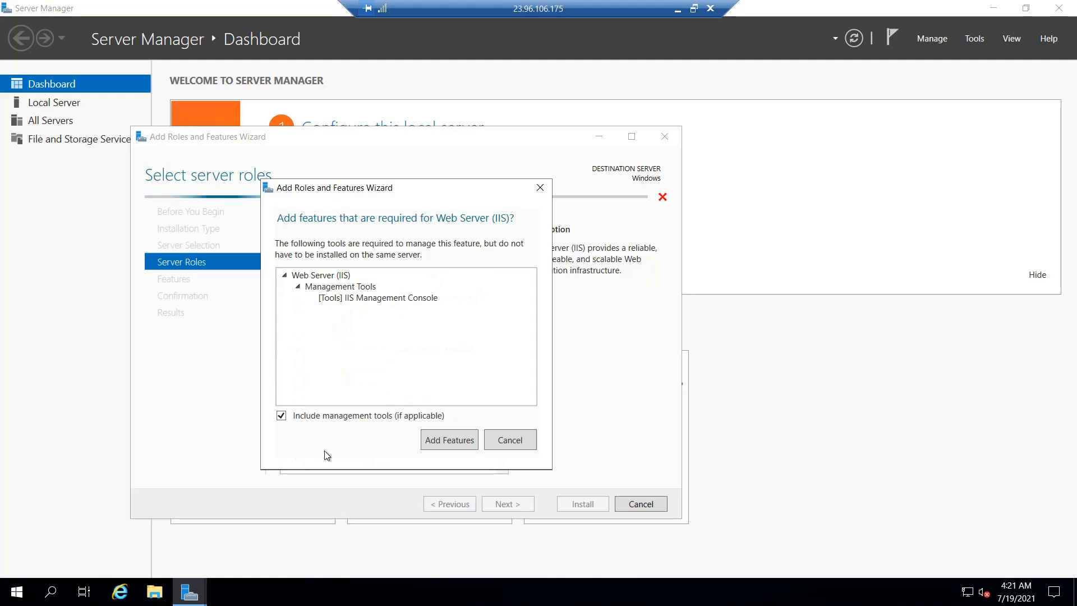
click(435, 440)
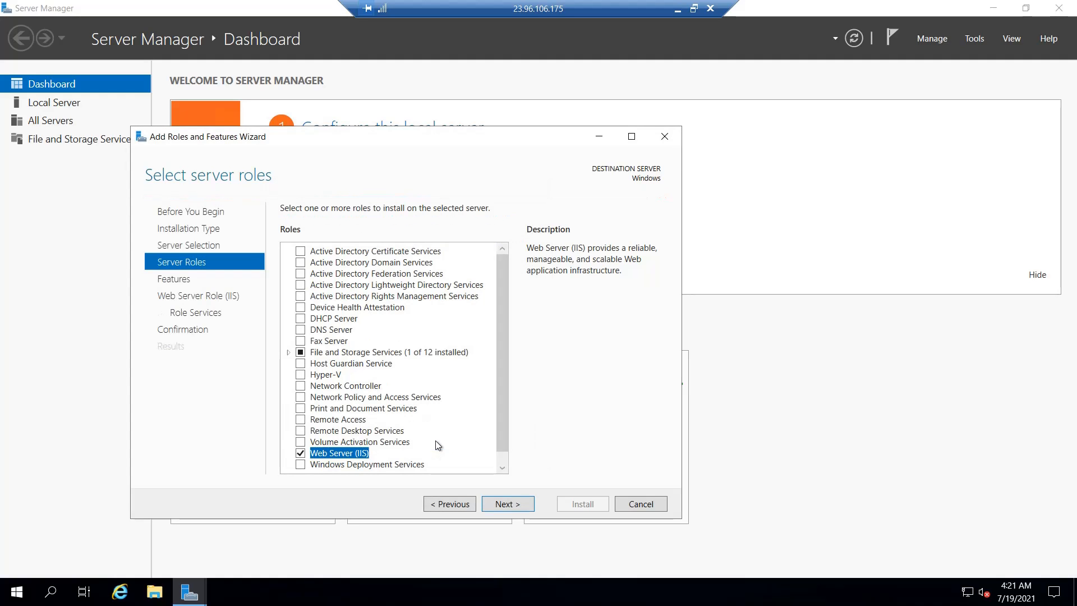
Keep the default features and IIS role services and install the role.
click(512, 503)
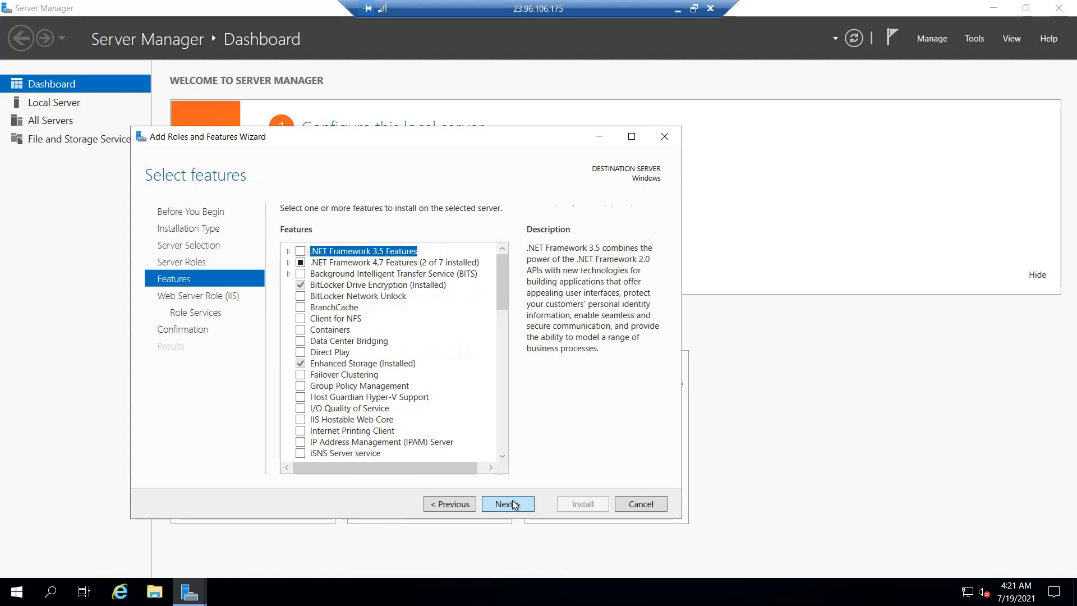
click(514, 504)
click(514, 504)
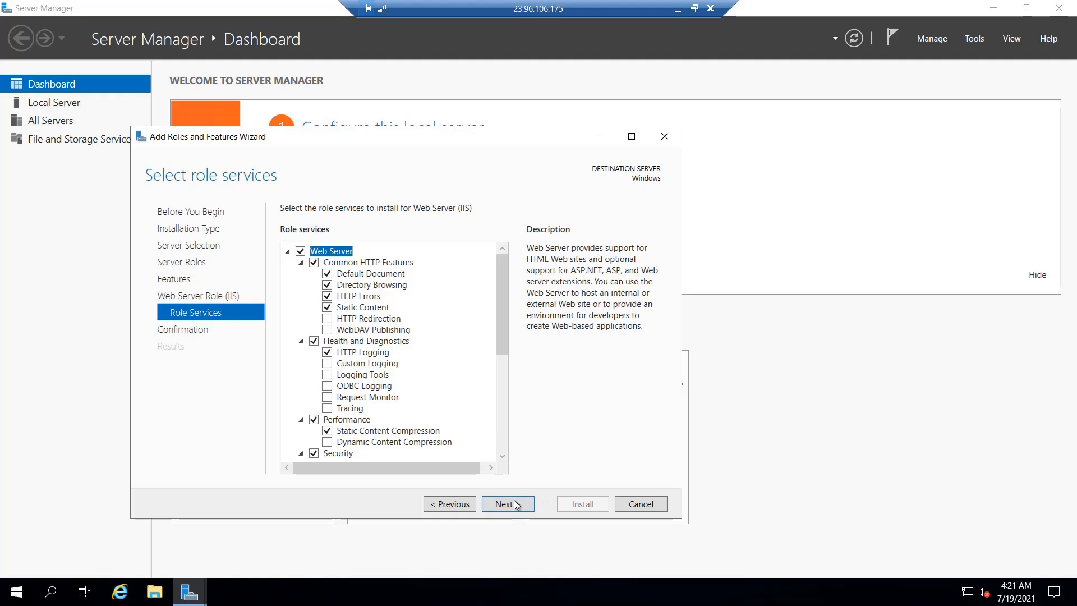
click(513, 502)
click(581, 503)
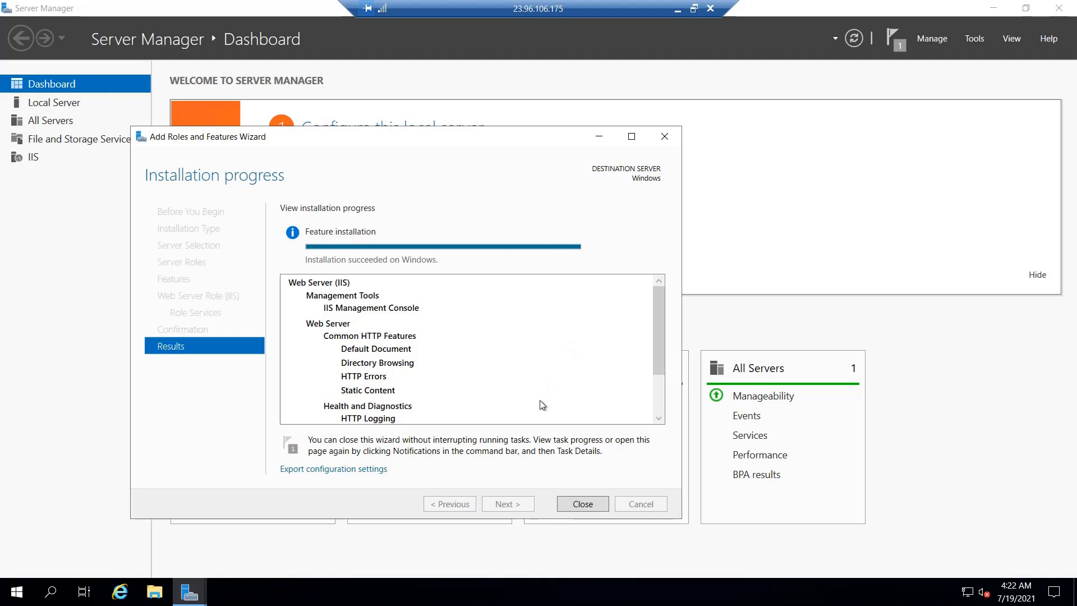
Close the installer, copy the VM's public IP from the portal, and load it in a new Edge tab.
click(582, 504)
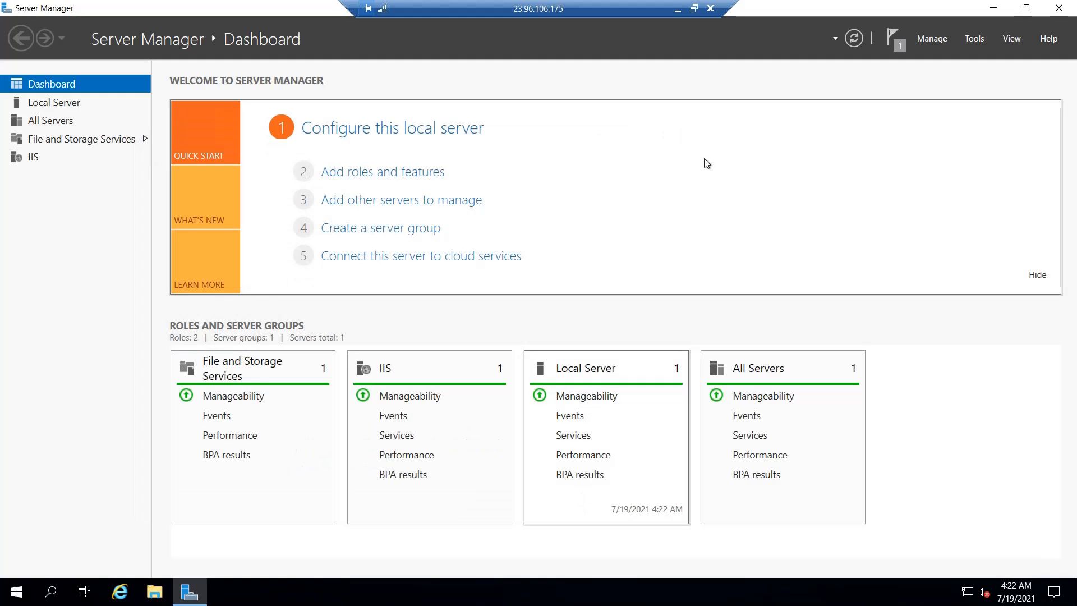
click(679, 10)
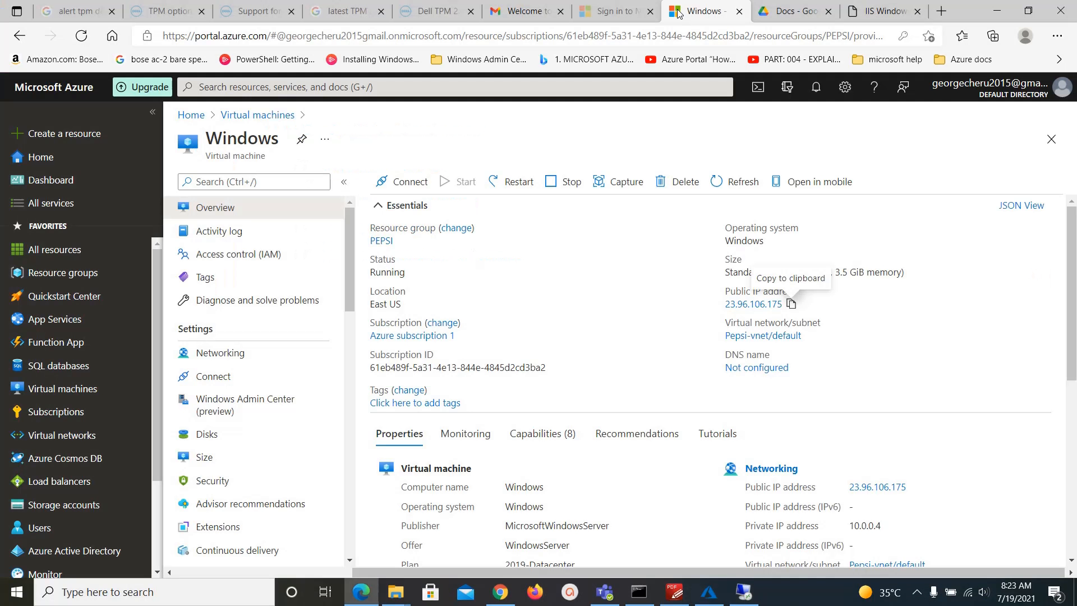
click(791, 304)
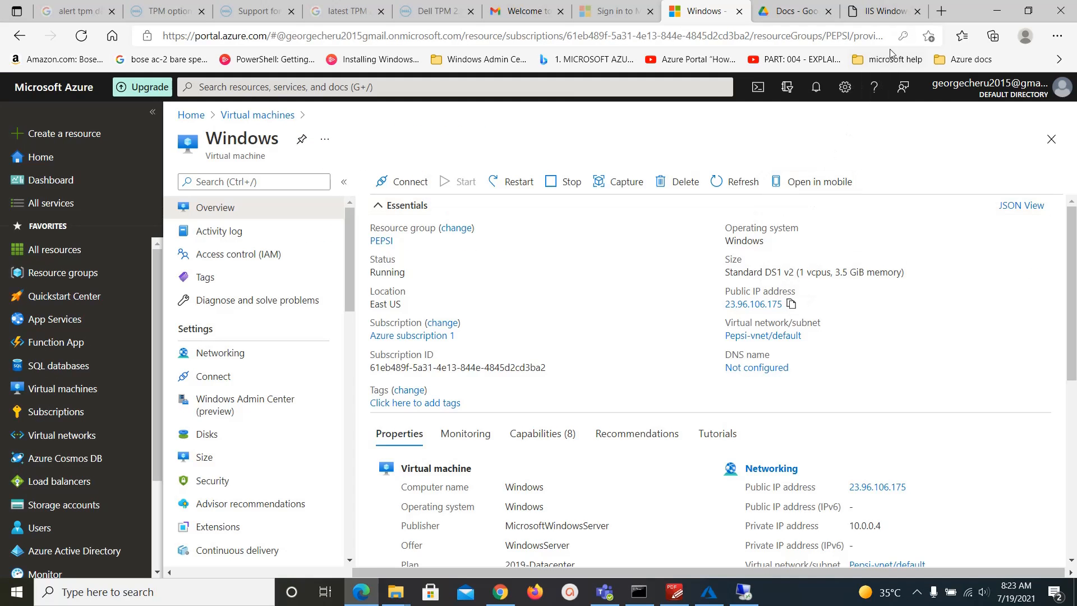
click(915, 12)
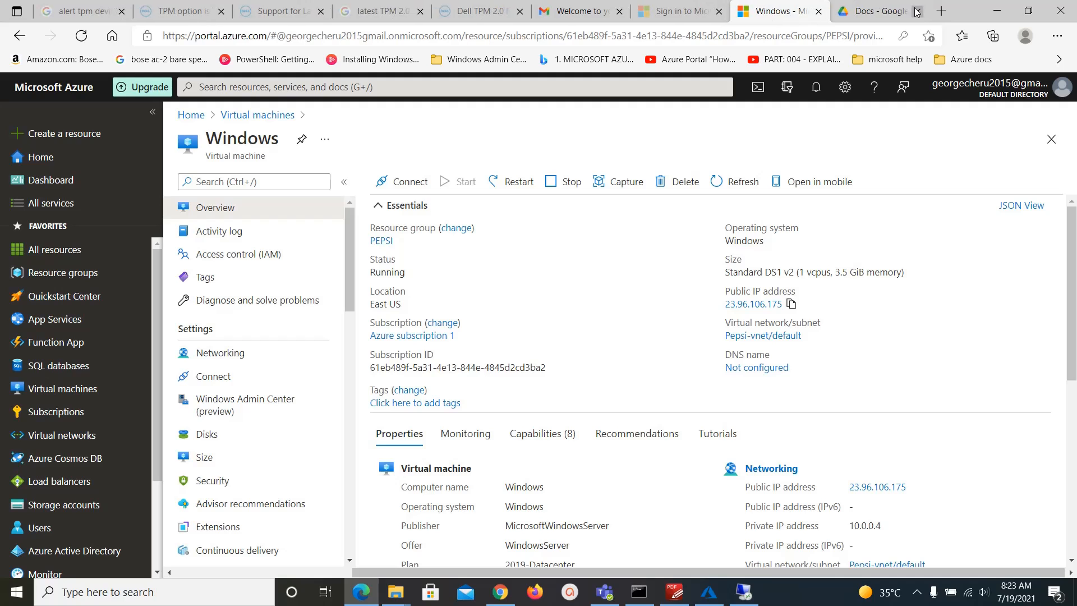
click(943, 11)
click(773, 39)
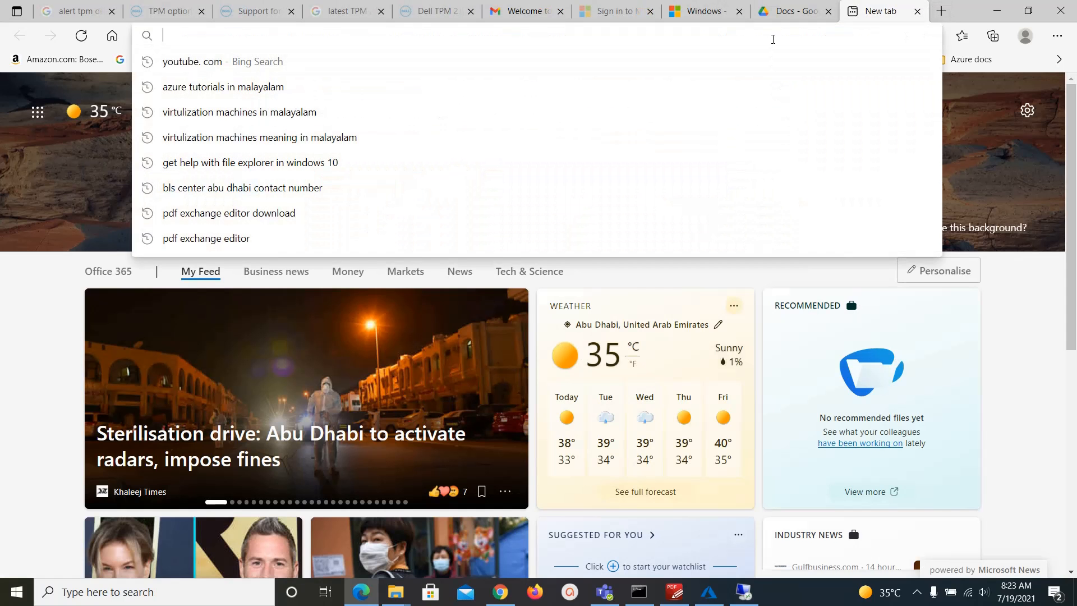
key(ctrl+v)
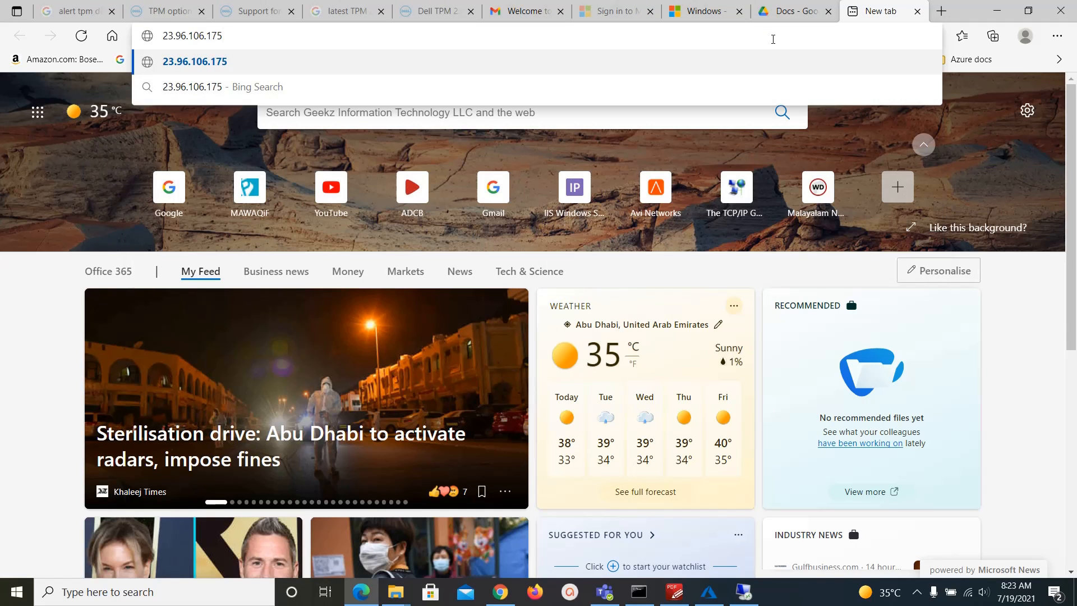
key(Return)
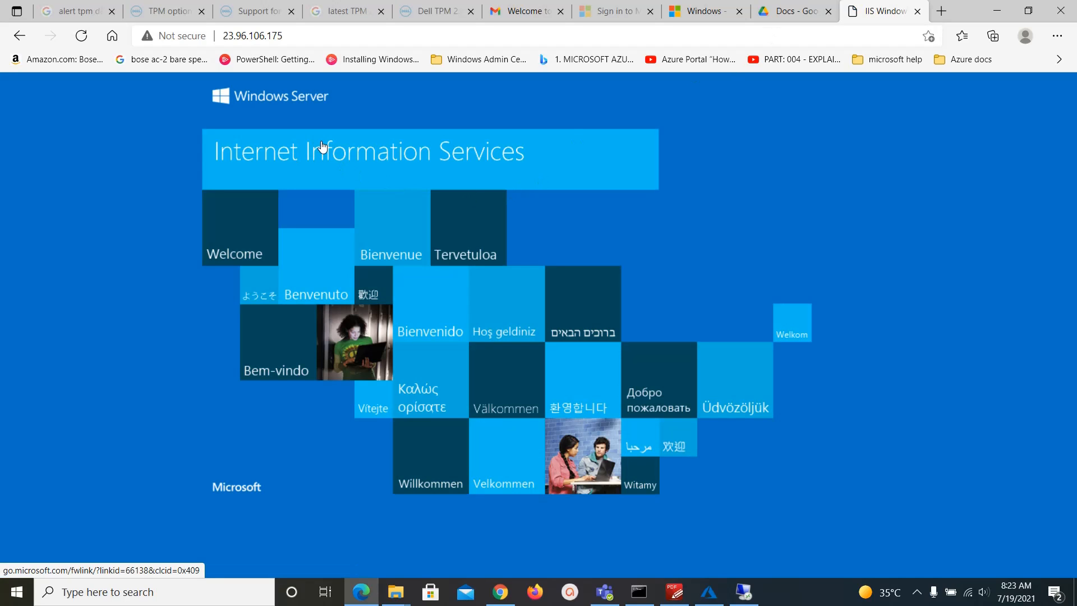
Check the remote session and other windows, returning to Edge showing the IIS welcome page.
click(353, 36)
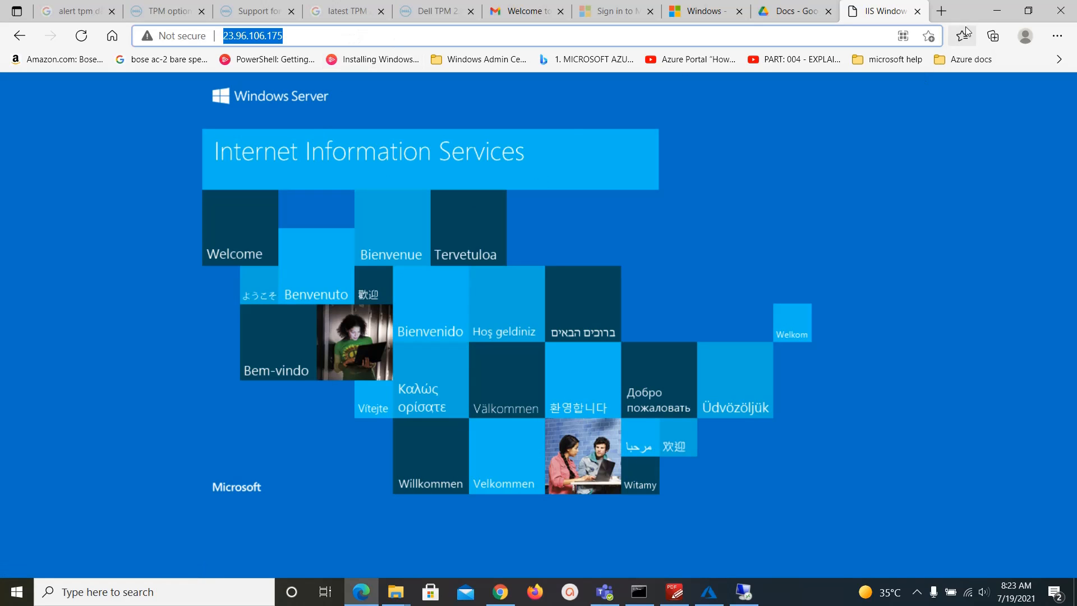
click(991, 12)
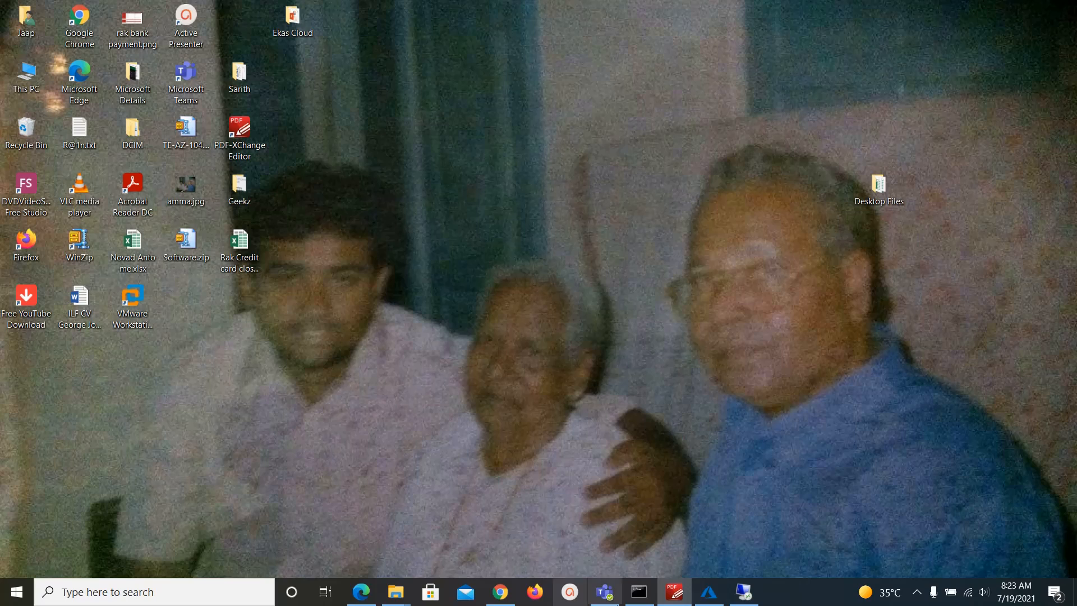
click(748, 594)
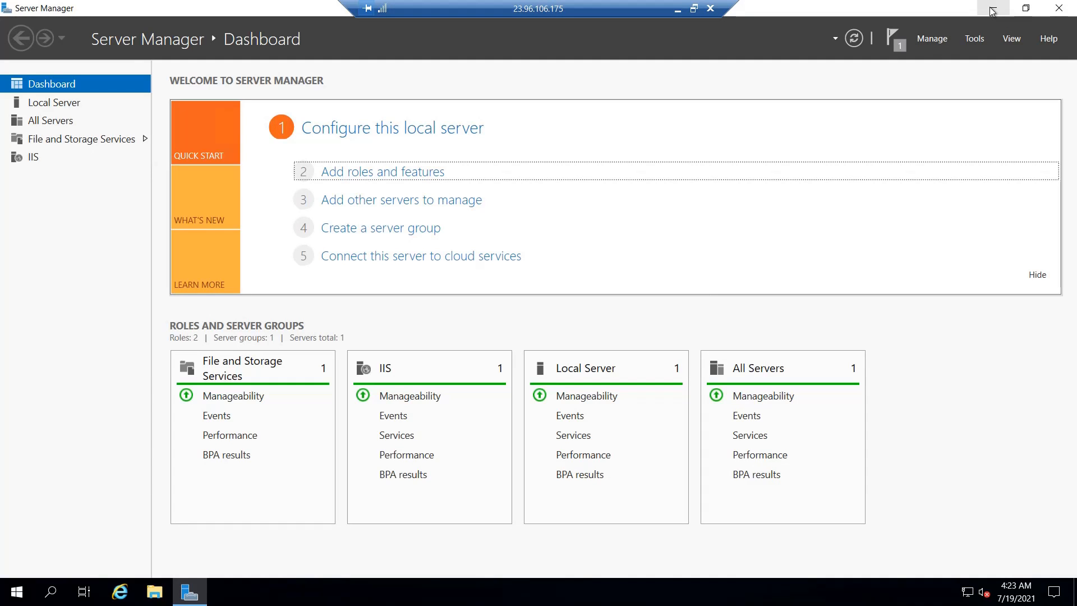
click(677, 9)
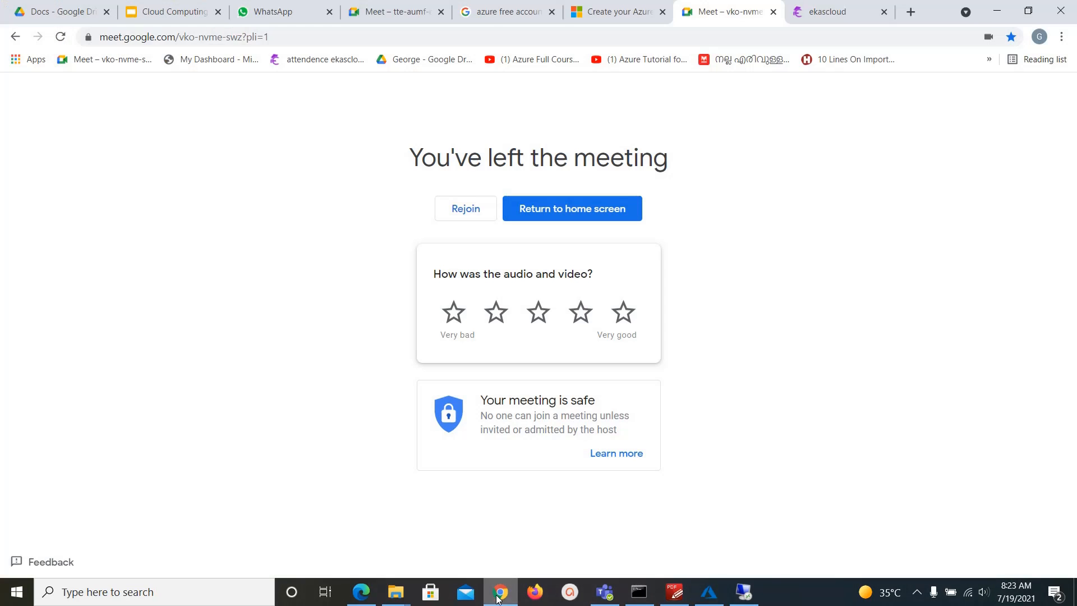
click(500, 592)
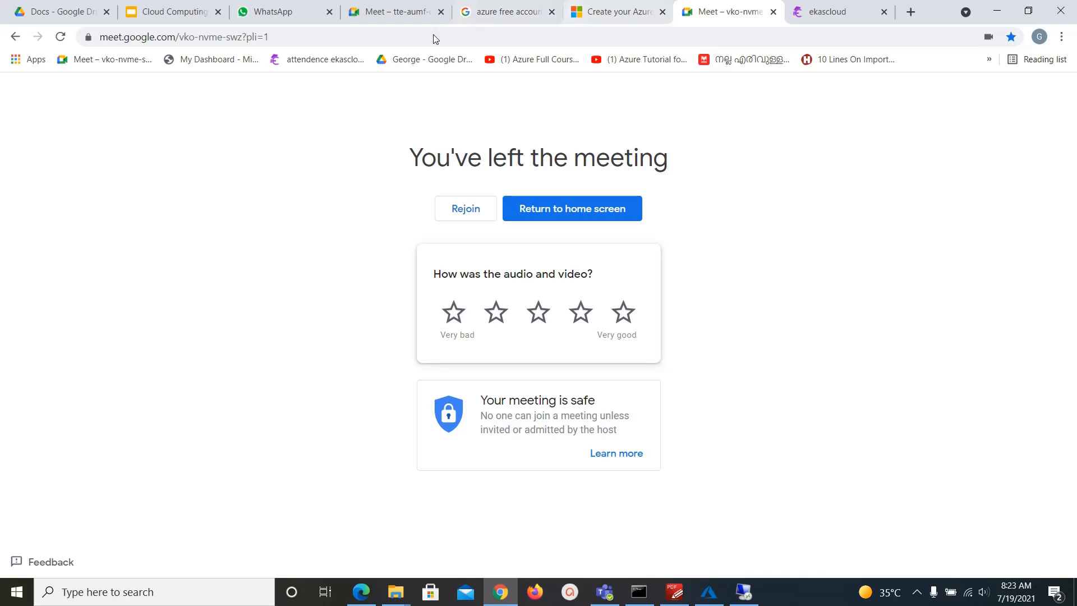
click(361, 592)
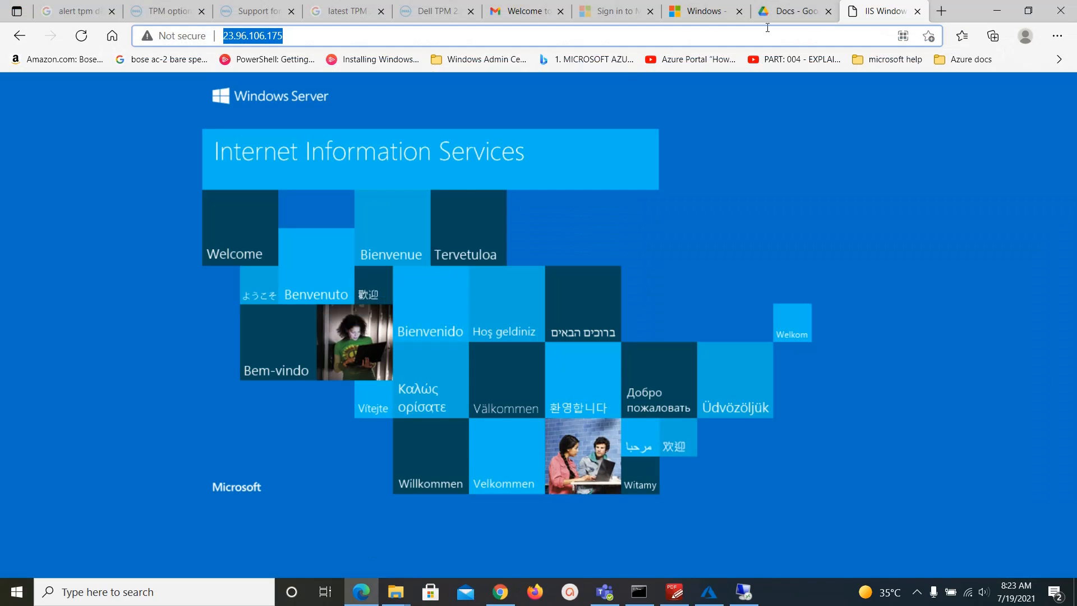
Go from the VM page to Resource groups and open Pepsi's overview with its six resources.
click(699, 13)
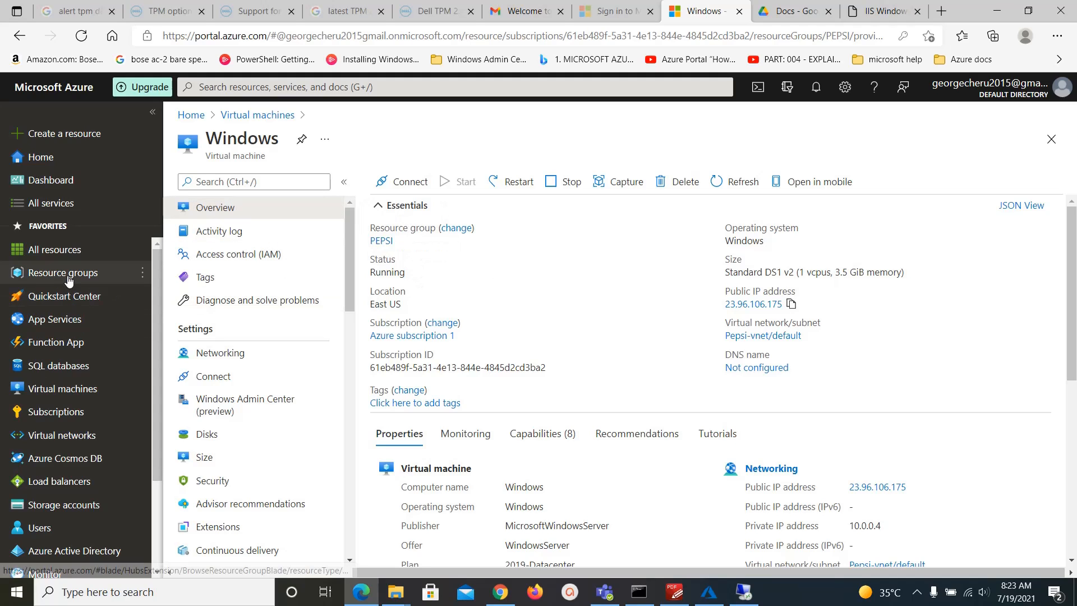
mouse_move(69, 280)
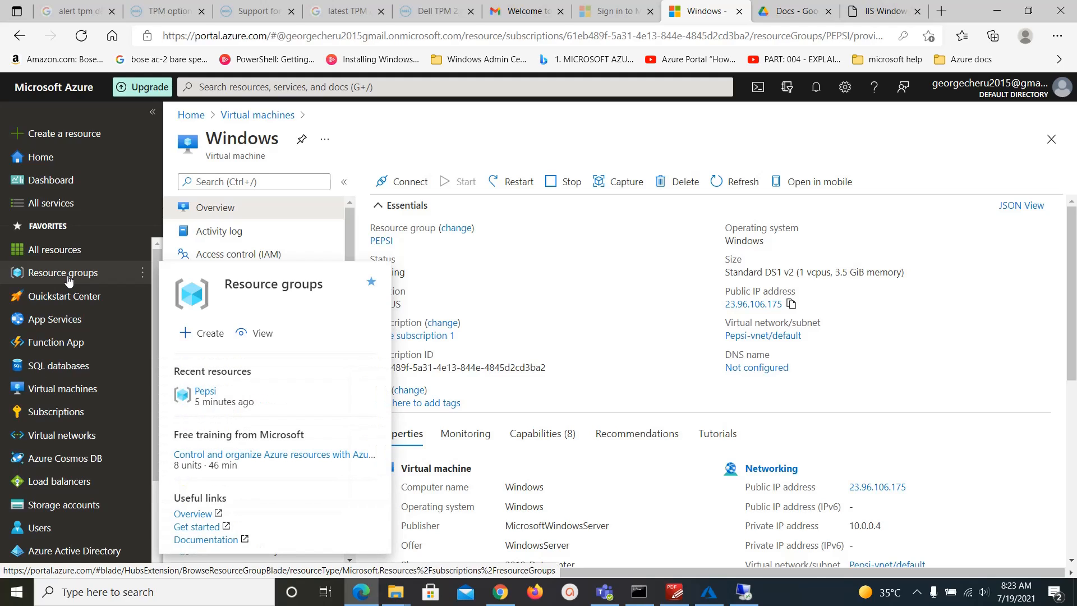
click(68, 279)
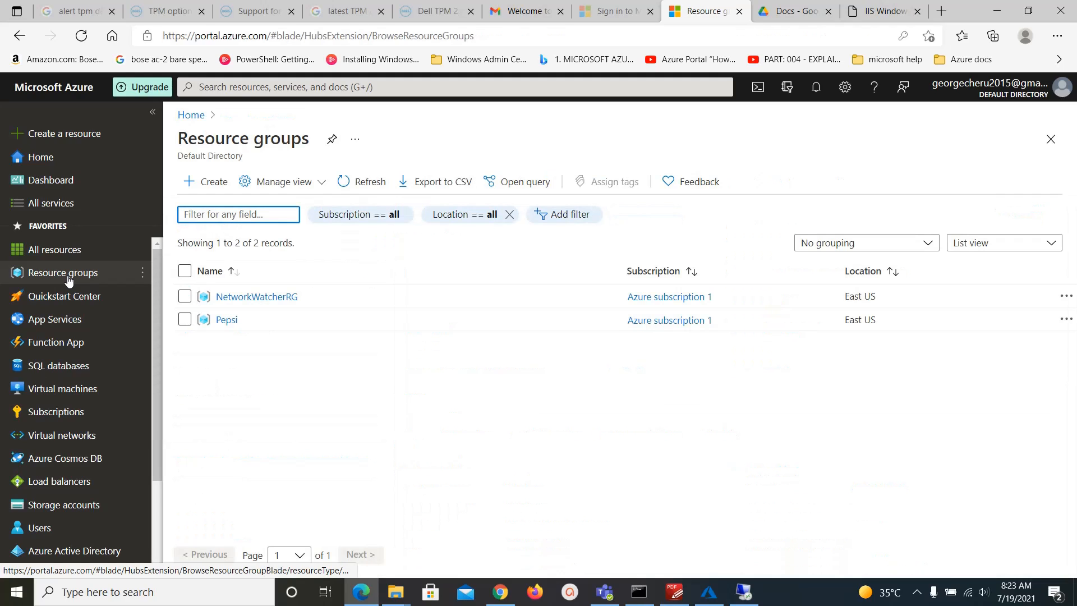
click(185, 320)
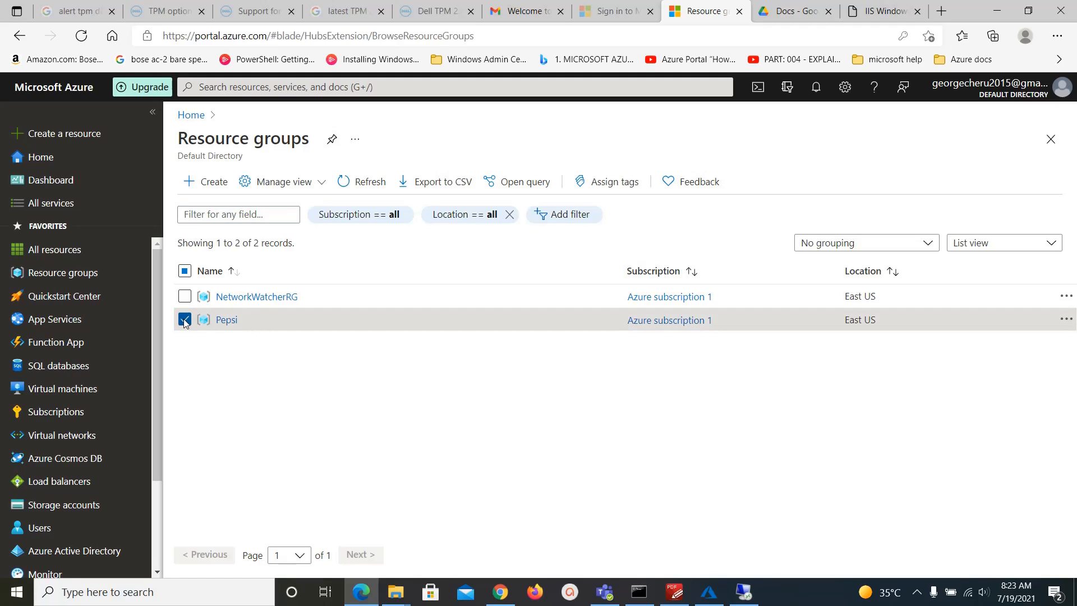
click(228, 320)
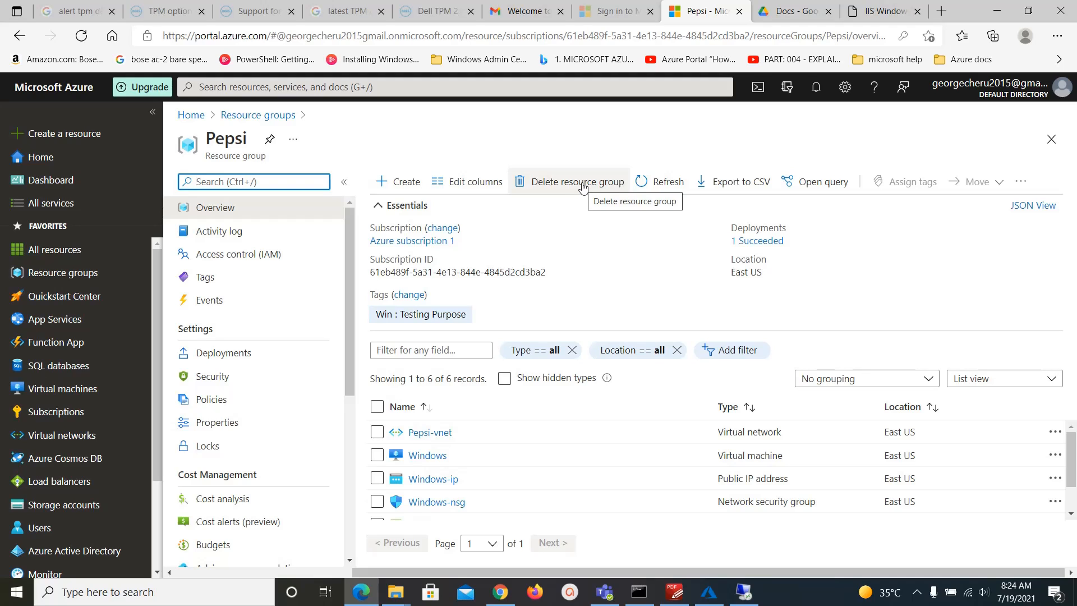
scroll(651, 481, down, 3)
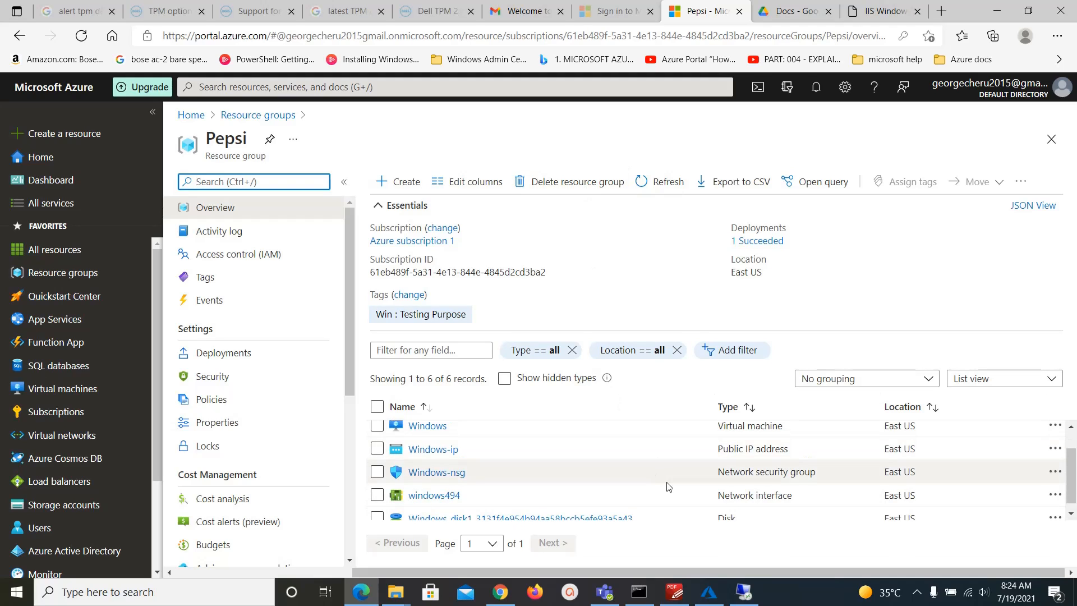
scroll(723, 486, up, 3)
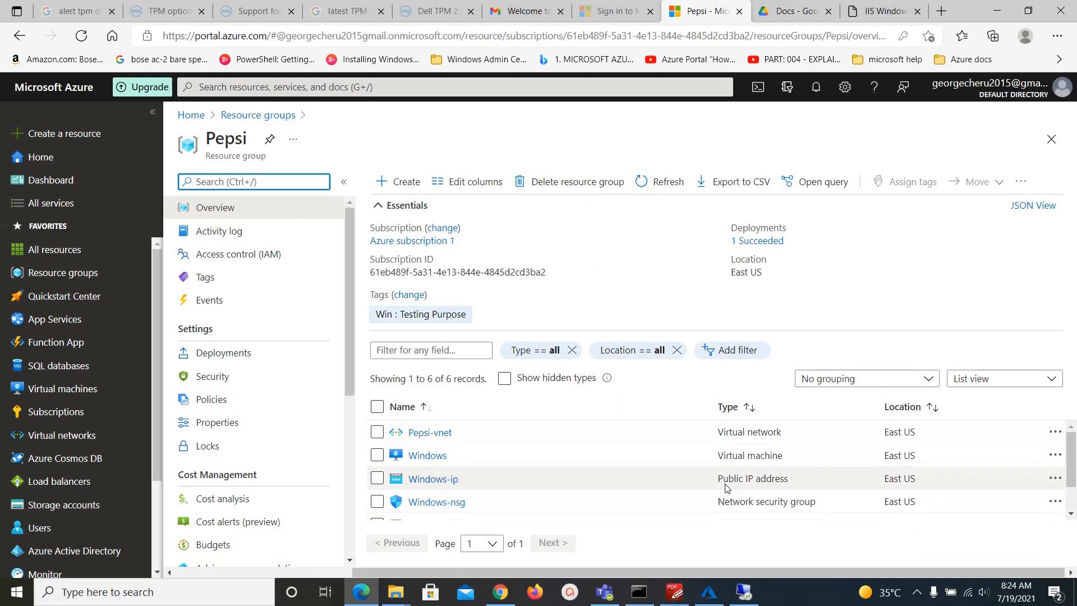
Delete the Pepsi resource group by typing Pepsi to confirm, then recheck the resource groups list.
click(569, 186)
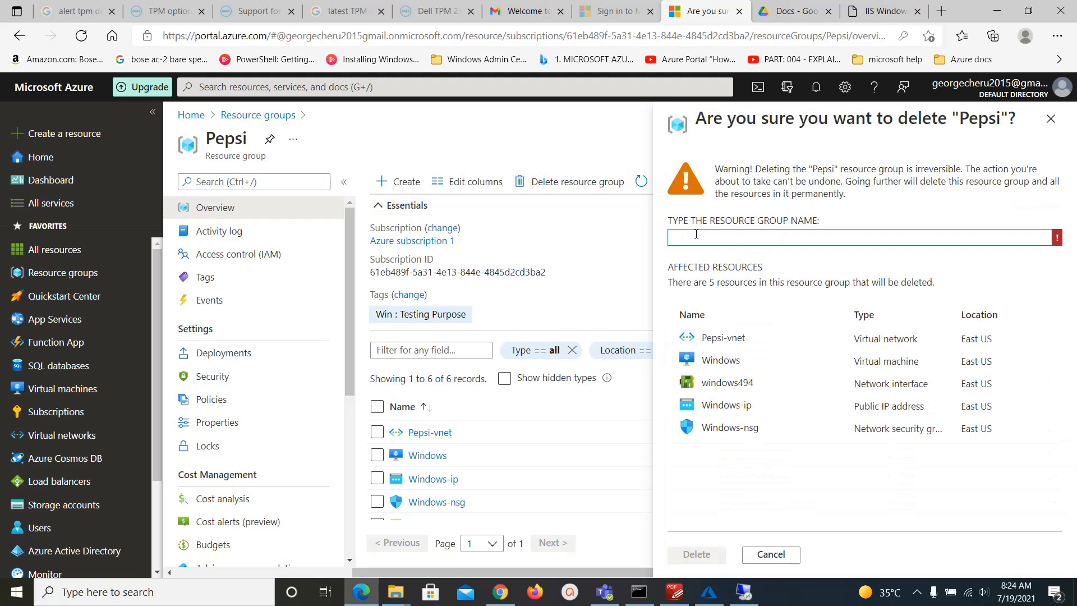
click(698, 236)
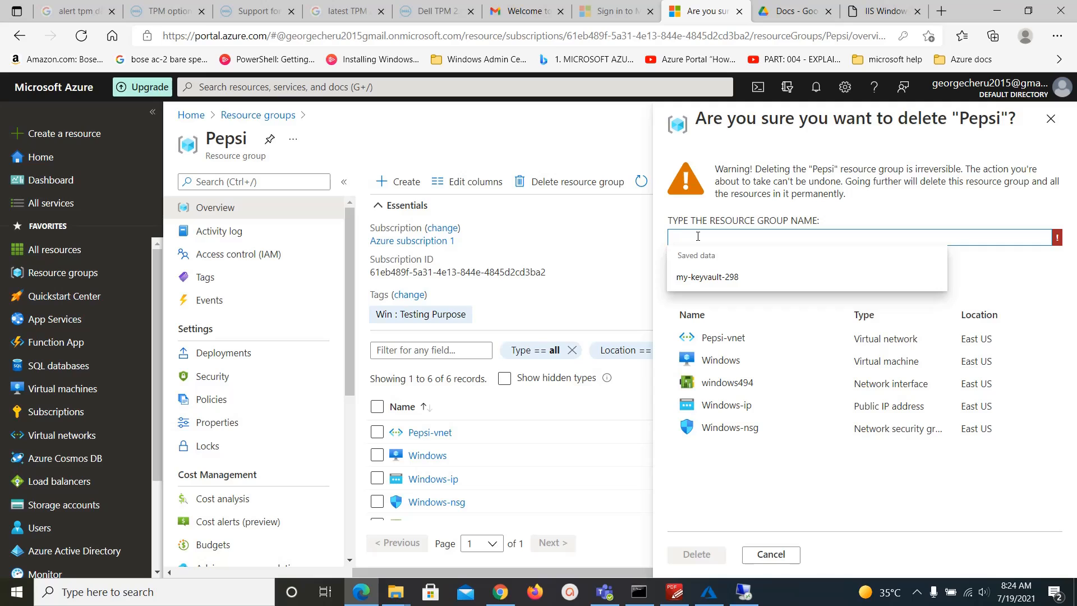
text(Pep)
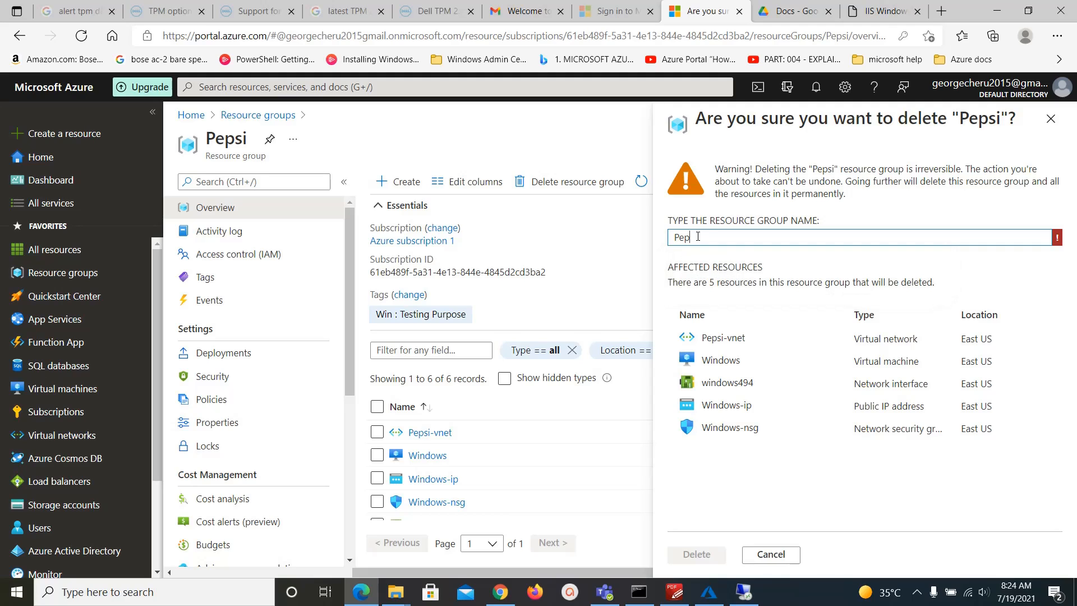
text(si)
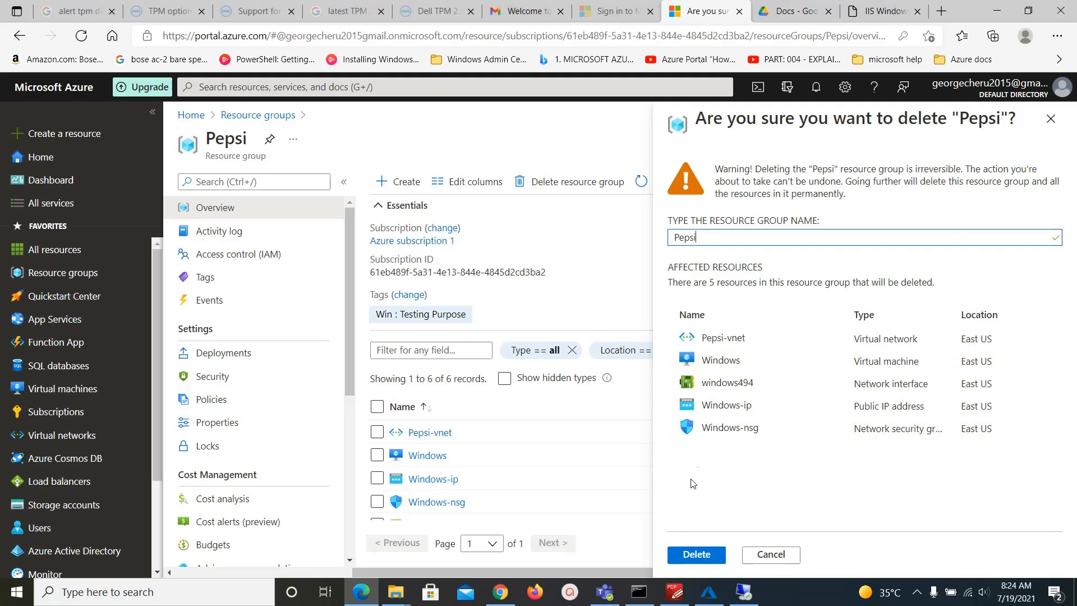
click(696, 554)
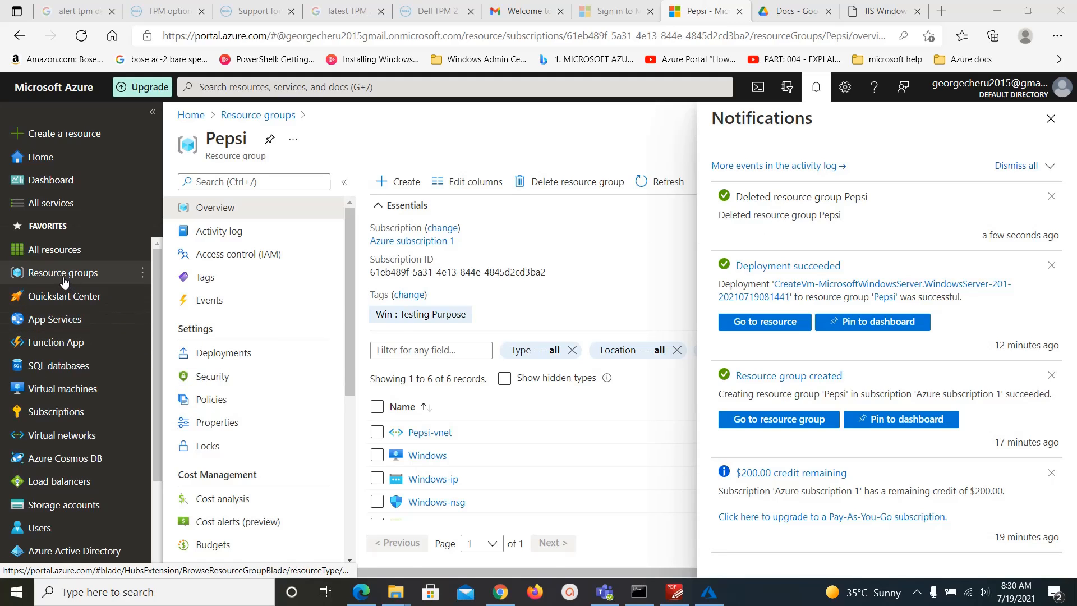
mouse_move(68, 279)
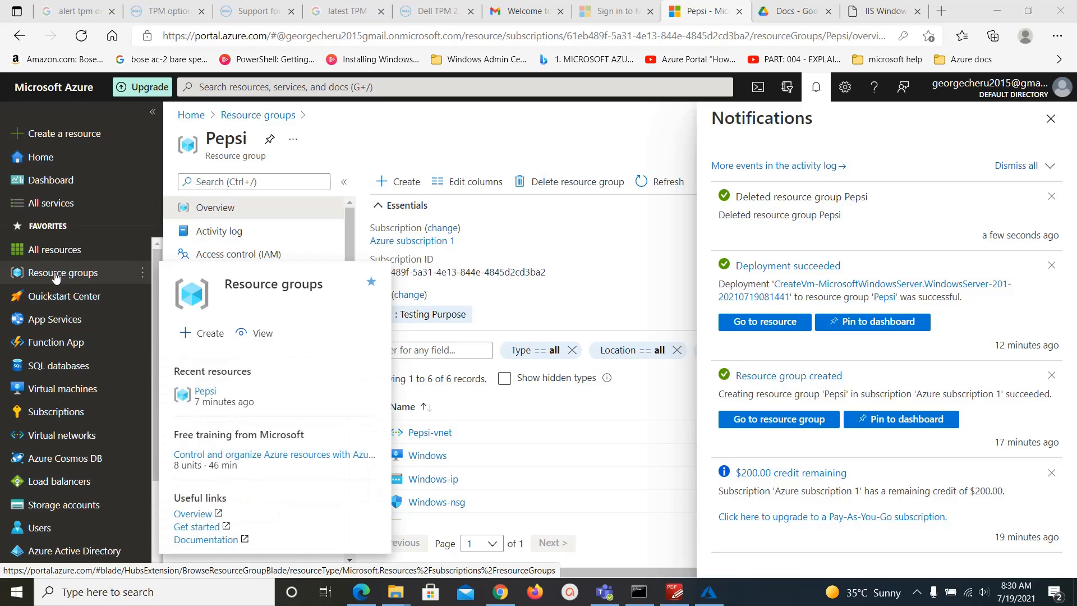
click(56, 276)
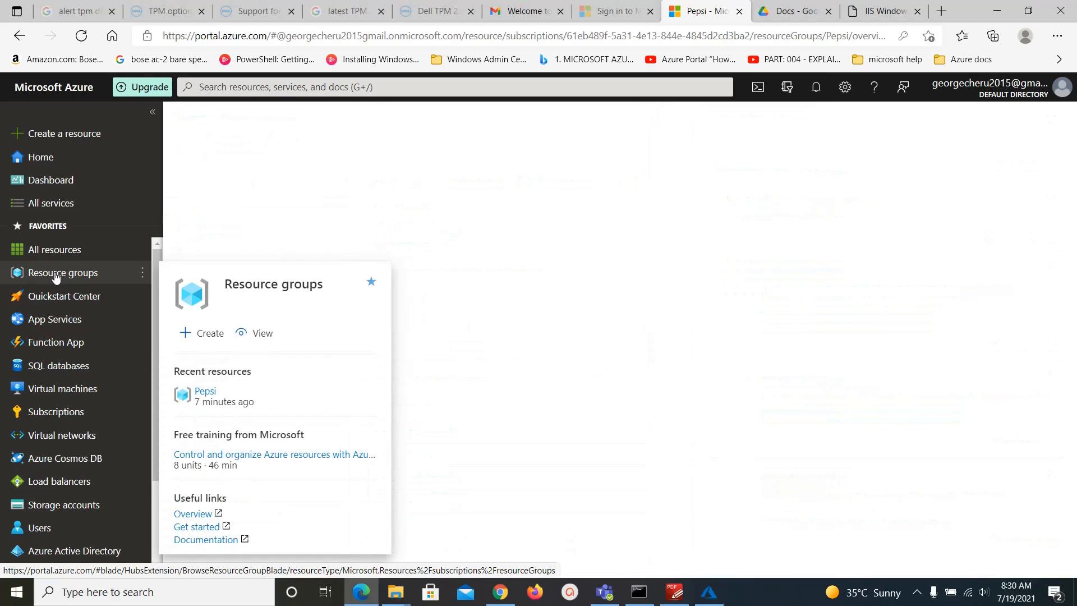